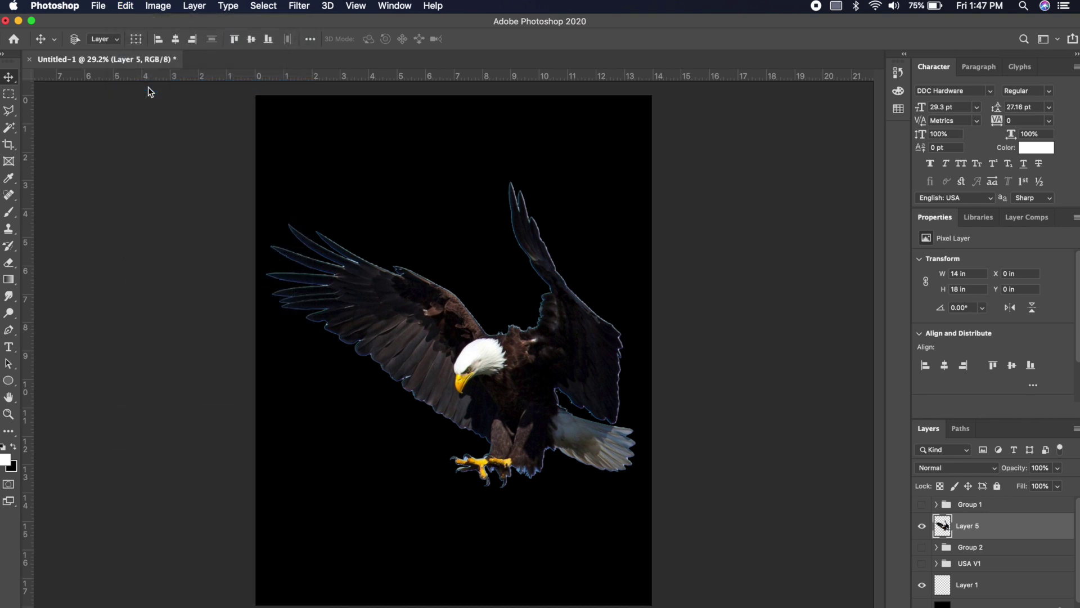
# - Add white DDC Hardware text reading "MADE IN THE" above the eagle
pyautogui.press('super+v')
pyautogui.moveTo(432, 204)
pyautogui.mouseDown()
pyautogui.moveTo(501, 197)
pyautogui.moveTo(434, 193)
pyautogui.mouseUp()
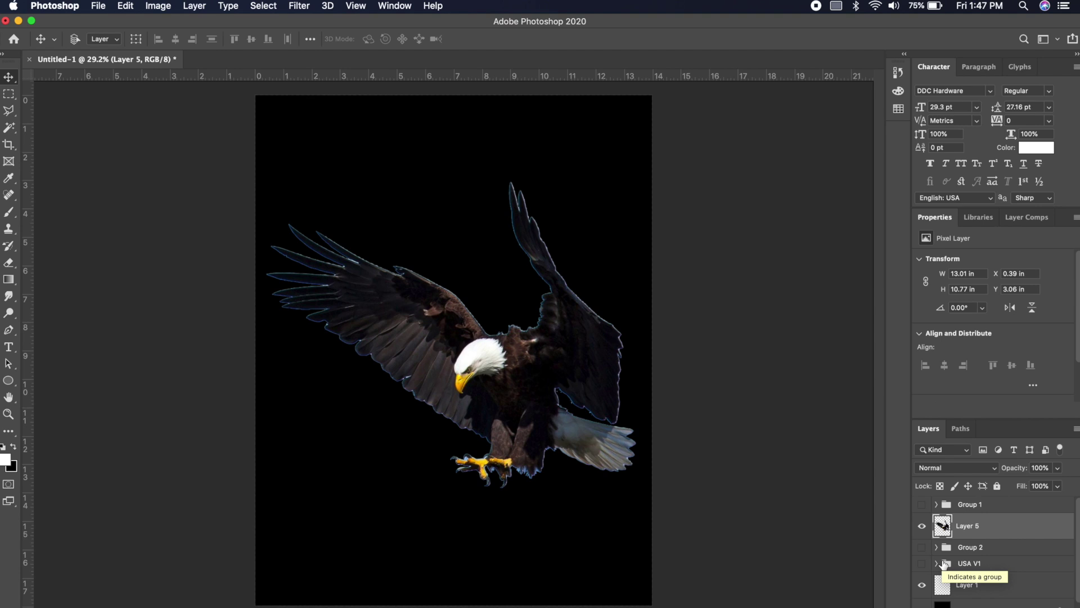
pyautogui.press('t')
pyautogui.click(342, 168)
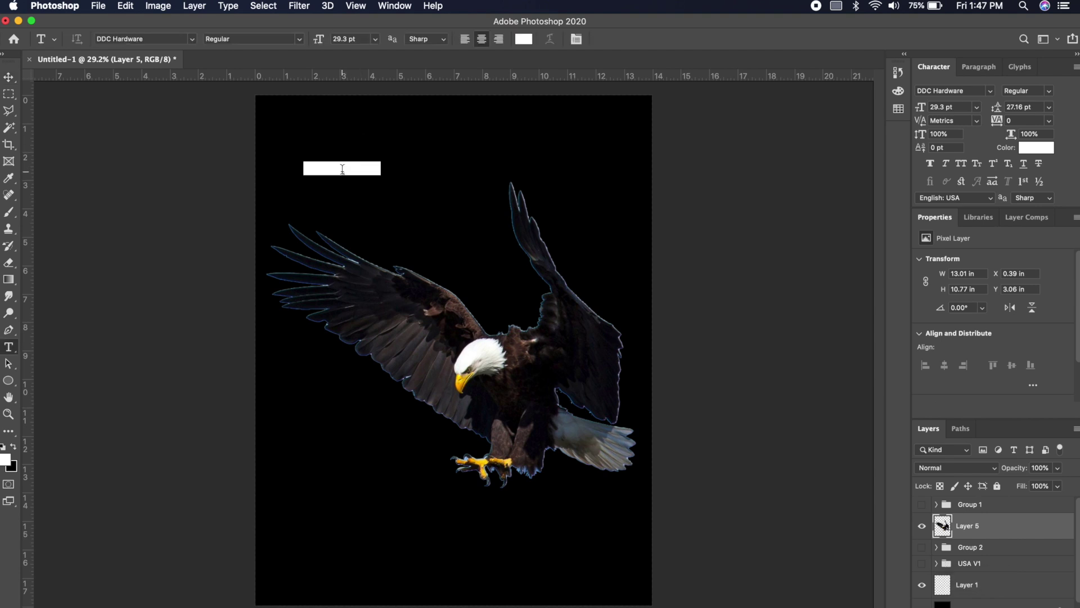
pyautogui.write('MRDE IN THE')
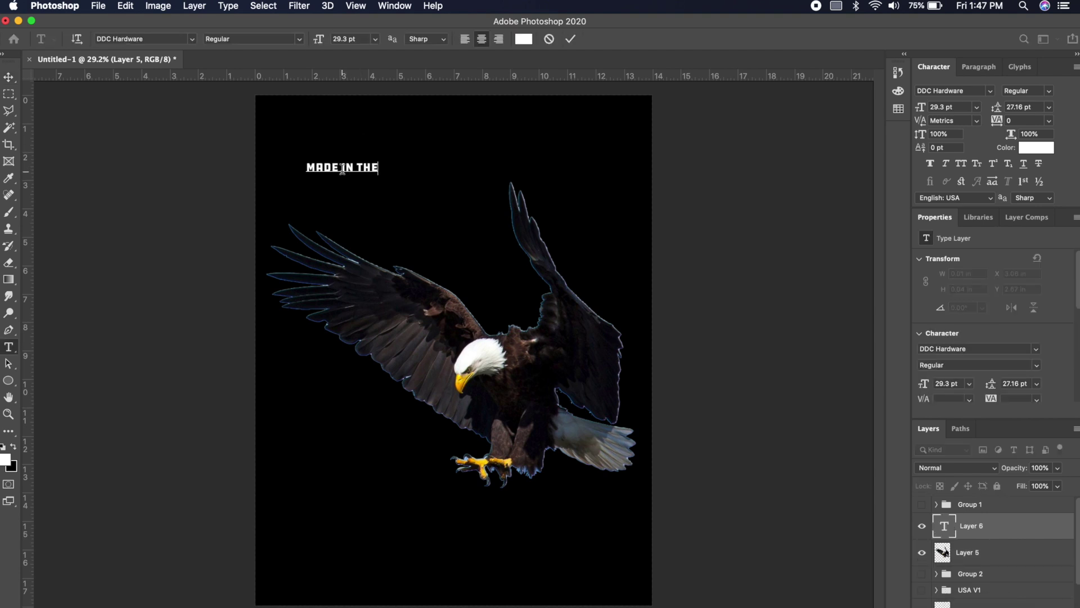
# - Enlarge the MADE IN THE heading across the eagle's wings and scale the USA text beneath it to the same width
pyautogui.click(8, 77)
pyautogui.press('super+t')
pyautogui.moveTo(565, 194); pyautogui.dragTo(564, 225)
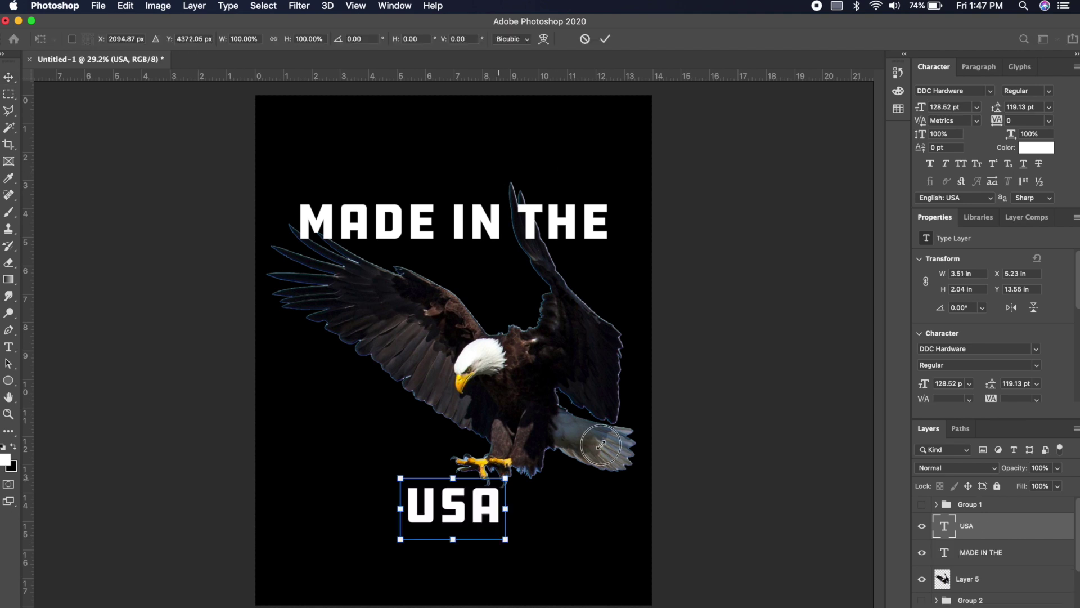
pyautogui.moveTo(510, 476); pyautogui.dragTo(607, 415)
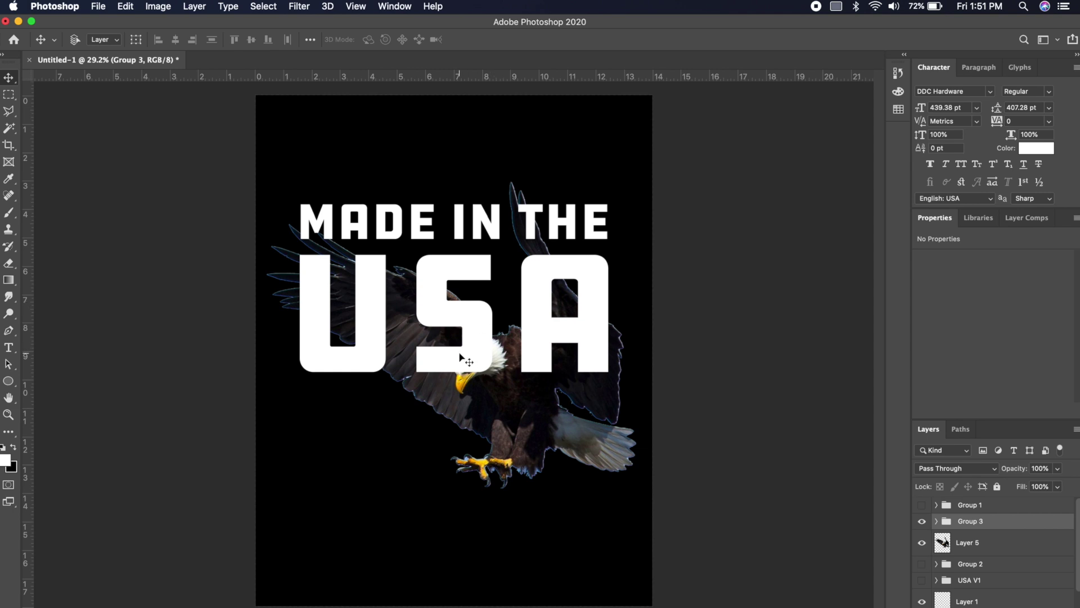
# - Desaturate the eagle on Layer 5
pyautogui.click(963, 550)
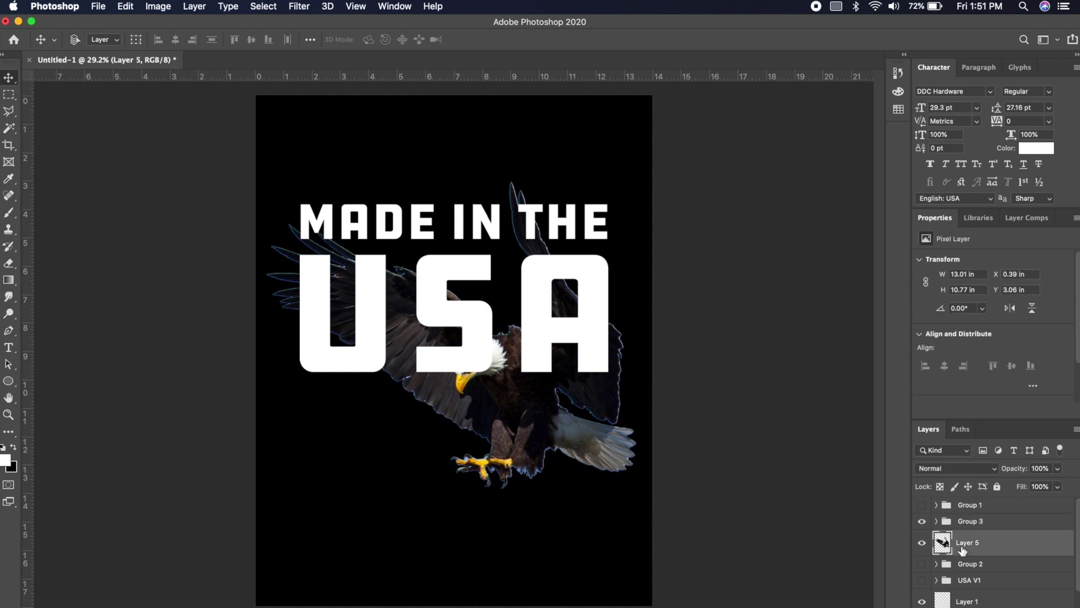
pyautogui.click(159, 6)
pyautogui.moveTo(180, 42)
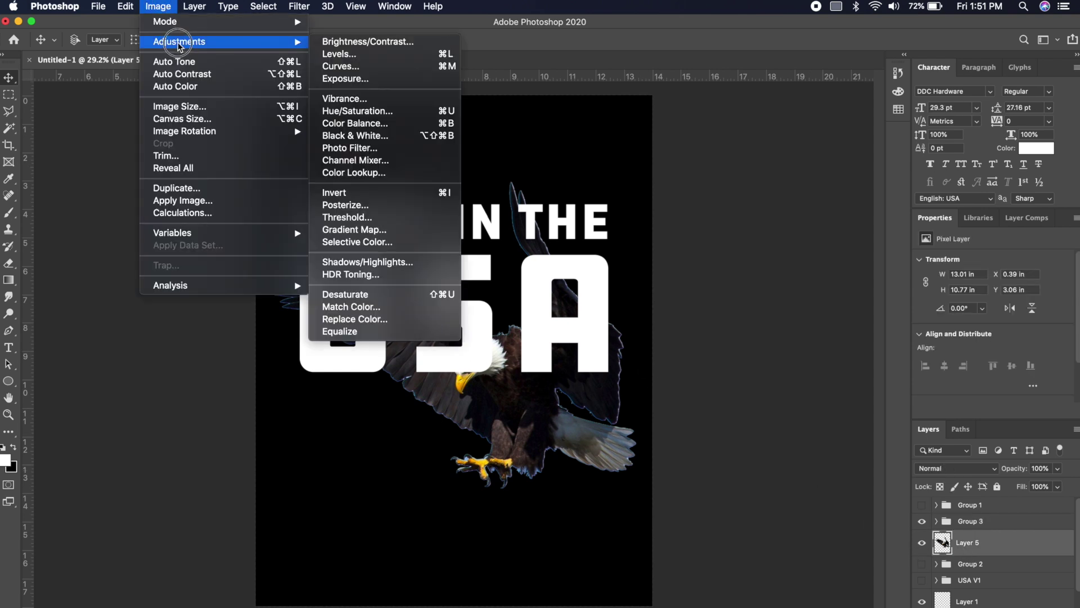
pyautogui.click(363, 297)
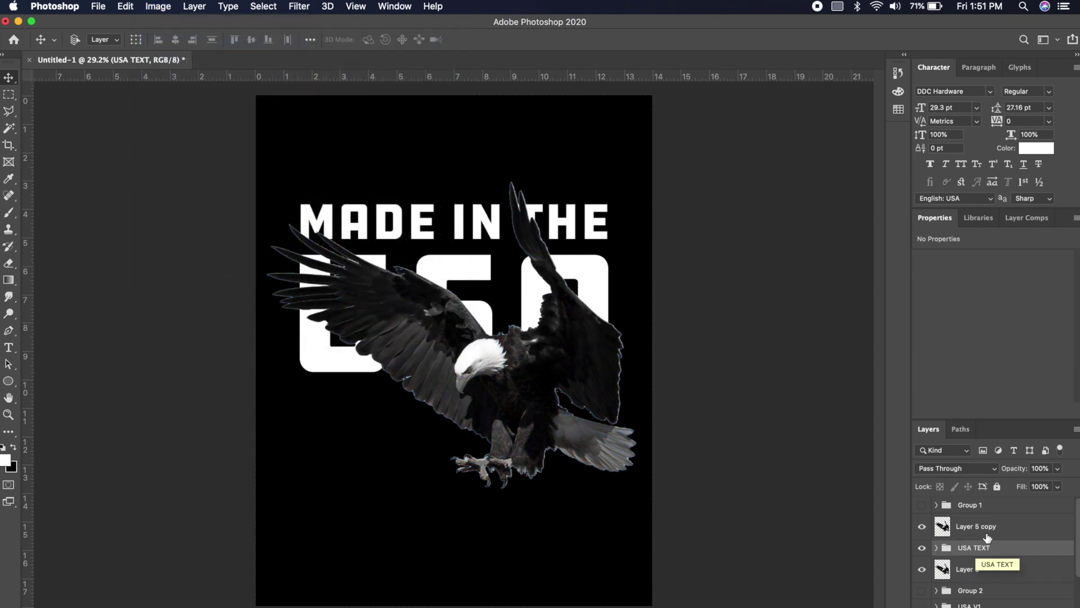
# - Set Layer 5 copy to 50% opacity and add a layer mask to it, with black as the painting colour
pyautogui.click(986, 533)
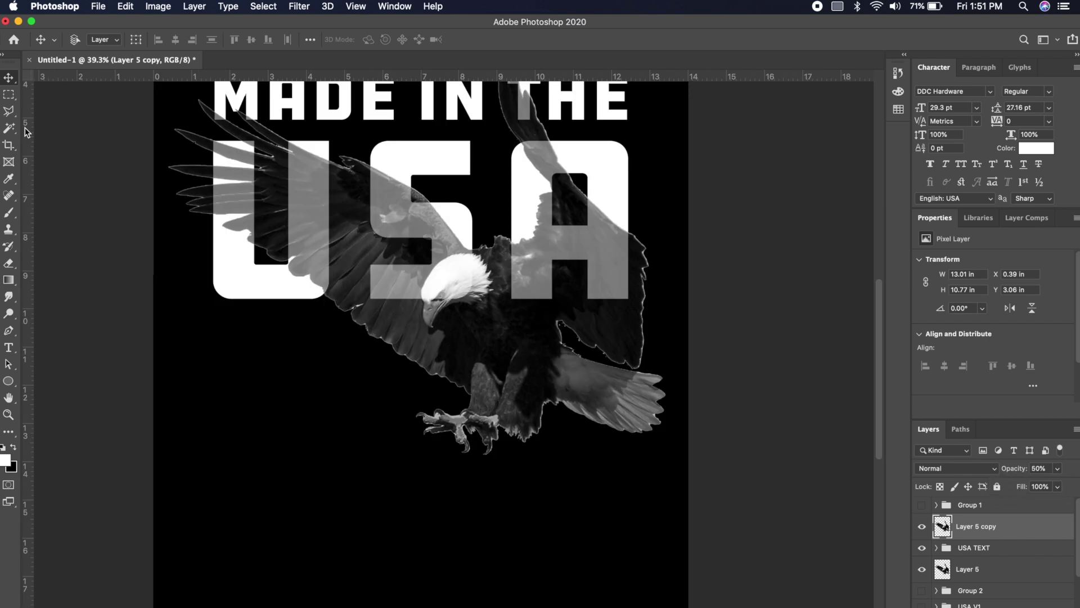
pyautogui.press('b')
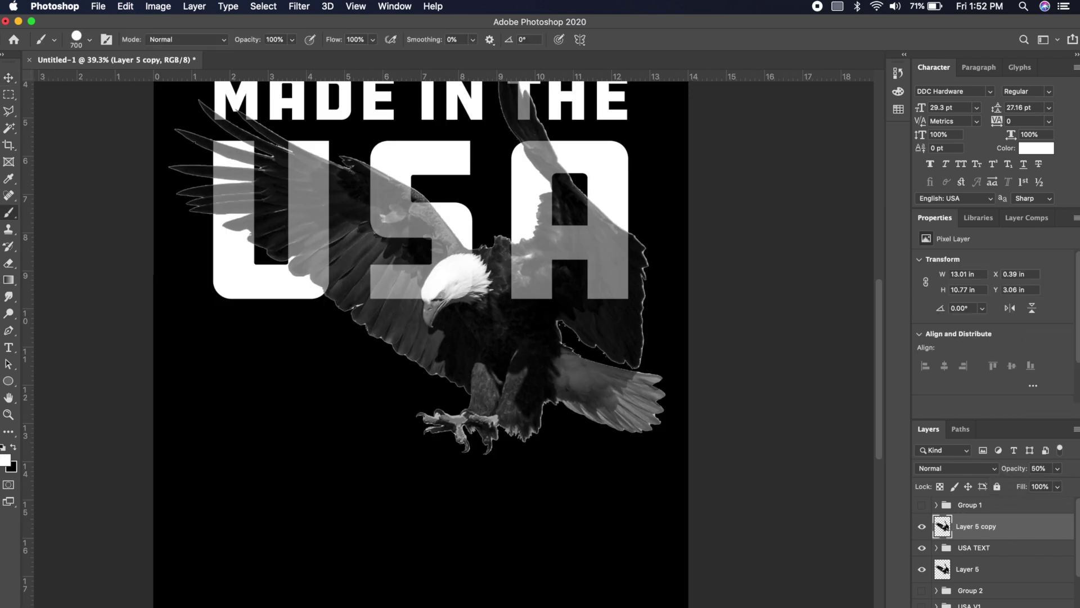
pyautogui.hotkey('ctrl', 'shift', 'm')
pyautogui.press('x')
pyautogui.scroll(2, 765, 509)
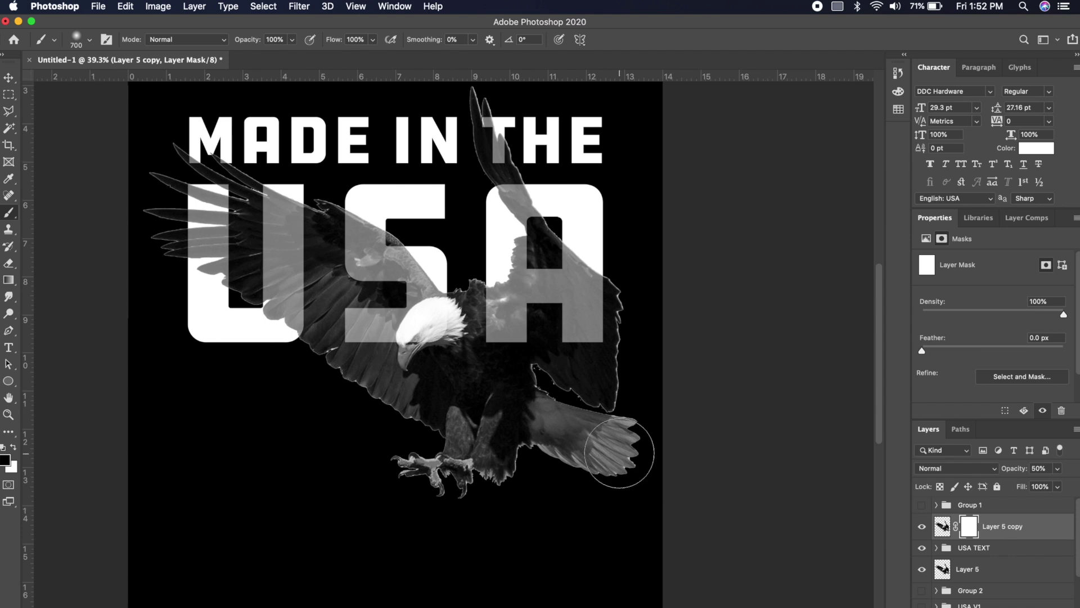
pyautogui.scroll(2, 619, 453)
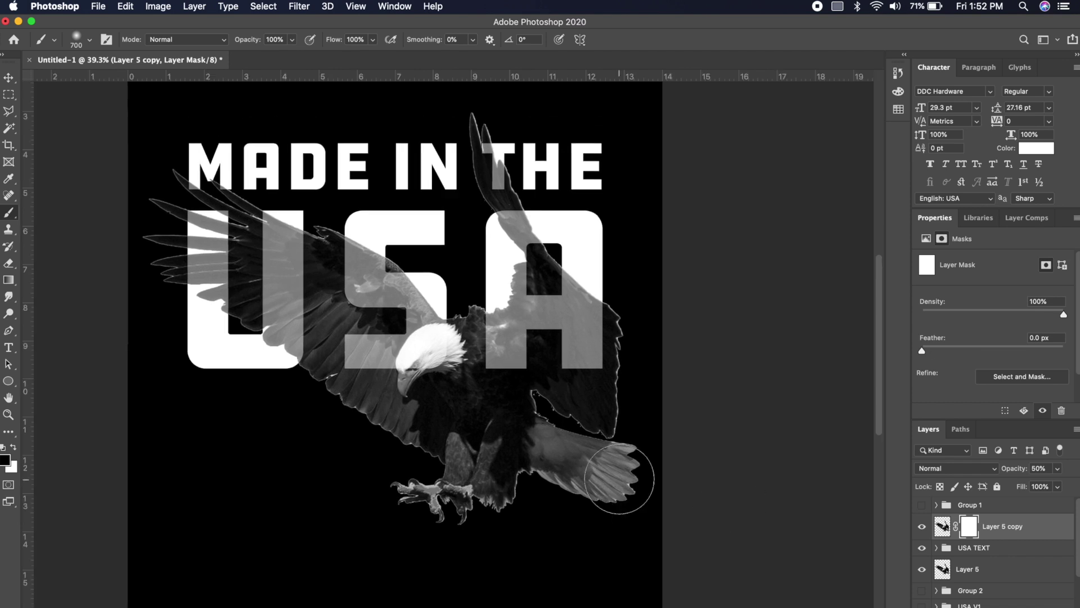
# - Paint black on the Layer 5 copy mask with a smaller brush to bring the letter S in front of the wing
pyautogui.scroll(1, 359, 258)
pyautogui.press('[')
pyautogui.press('[')
pyautogui.press('[')
pyautogui.scroll(2, 359, 259)
pyautogui.moveTo(301, 187)
pyautogui.mouseDown()
pyautogui.moveTo(293, 225)
pyautogui.moveTo(315, 262)
pyautogui.moveTo(369, 257)
pyautogui.moveTo(276, 383)
pyautogui.moveTo(304, 354)
pyautogui.moveTo(259, 338)
pyautogui.moveTo(236, 436)
pyautogui.moveTo(275, 379)
pyautogui.moveTo(309, 270)
pyautogui.moveTo(297, 320)
pyautogui.moveTo(385, 249)
pyautogui.moveTo(392, 268)
pyautogui.moveTo(342, 285)
pyautogui.moveTo(441, 265)
pyautogui.moveTo(309, 200)
pyautogui.moveTo(352, 196)
pyautogui.mouseUp()
pyautogui.scroll(1, 303, 360)
pyautogui.scroll(1, 289, 372)
# - Restore the eagle's head over the letter S by painting white on the Layer 5 copy mask with an 80 px brush
pyautogui.press('[')
pyautogui.press('[')
pyautogui.press('[')
pyautogui.press('[')
pyautogui.press('[')
pyautogui.press('[')
pyautogui.press('[')
pyautogui.press('[')
pyautogui.press('[')
pyautogui.scroll(3, 242, 205)
pyautogui.click(13, 447)
pyautogui.moveTo(250, 290); pyautogui.dragTo(294, 212)
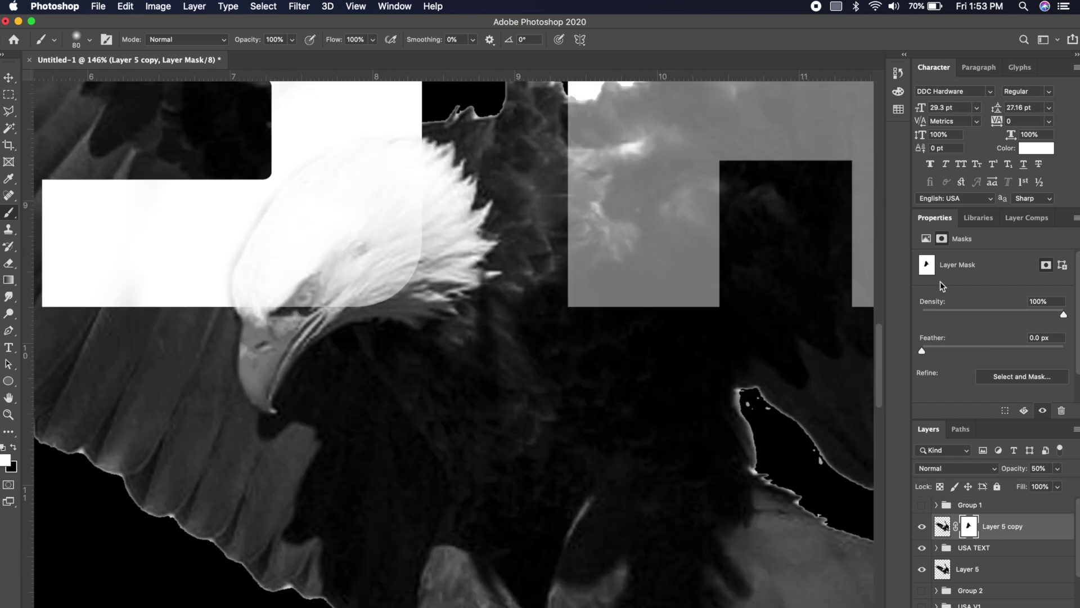
# - Set the opacity of Layer 5 copy to 100%
pyautogui.click(1057, 468)
pyautogui.moveTo(1055, 490); pyautogui.dragTo(1078, 486)
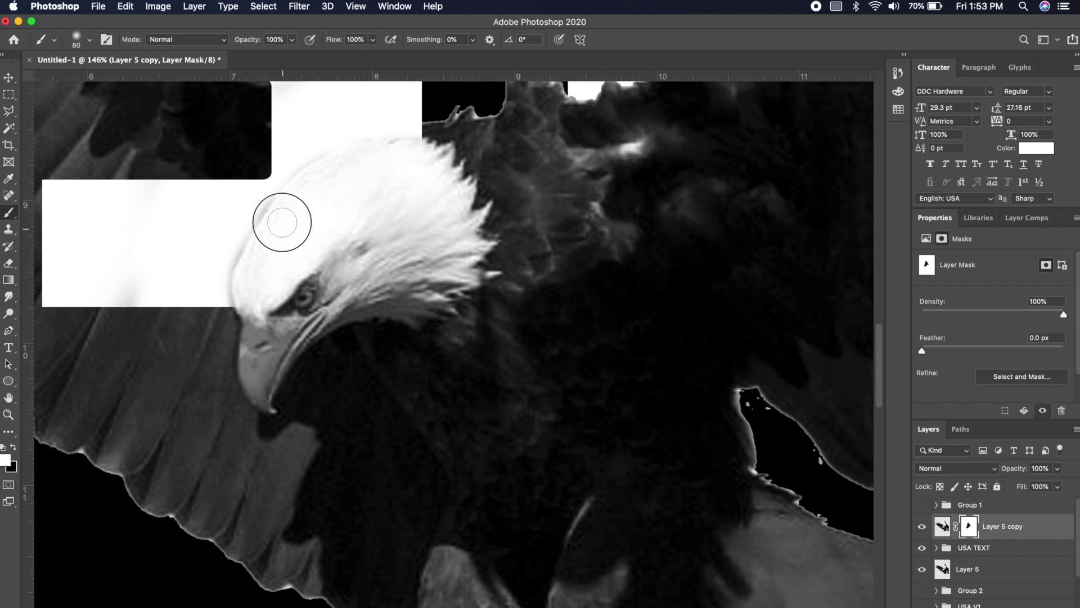
pyautogui.scroll(-5, 277, 217)
pyautogui.press('x')
pyautogui.scroll(-1, 446, 183)
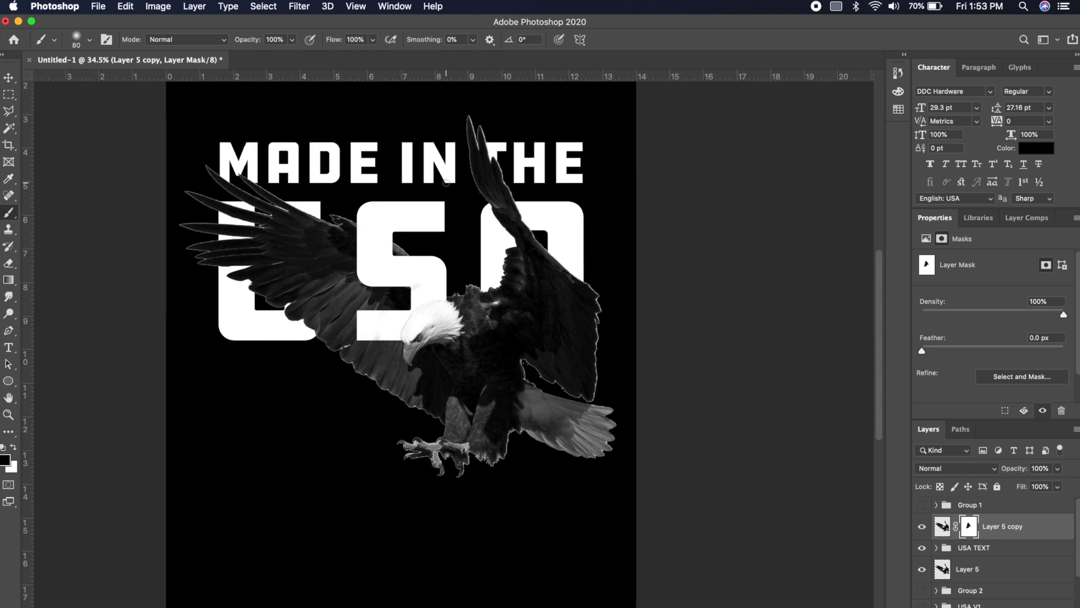
pyautogui.scroll(1, 446, 183)
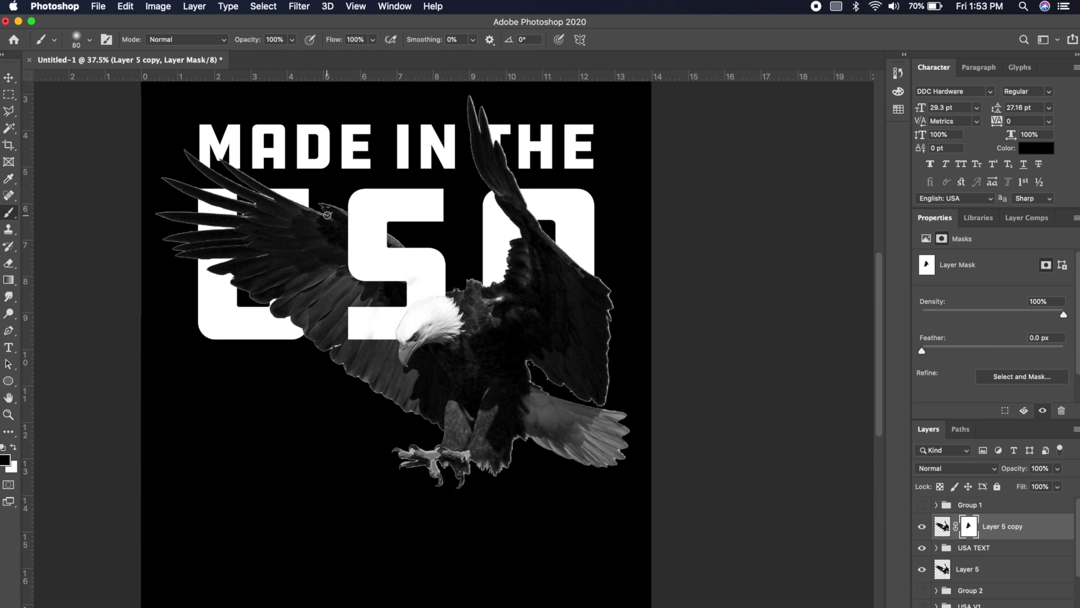
# - Duplicate the USA TEXT group and move the duplicate above Layer 5 copy
pyautogui.scroll(5, 326, 215)
pyautogui.press('x')
pyautogui.click(10, 76)
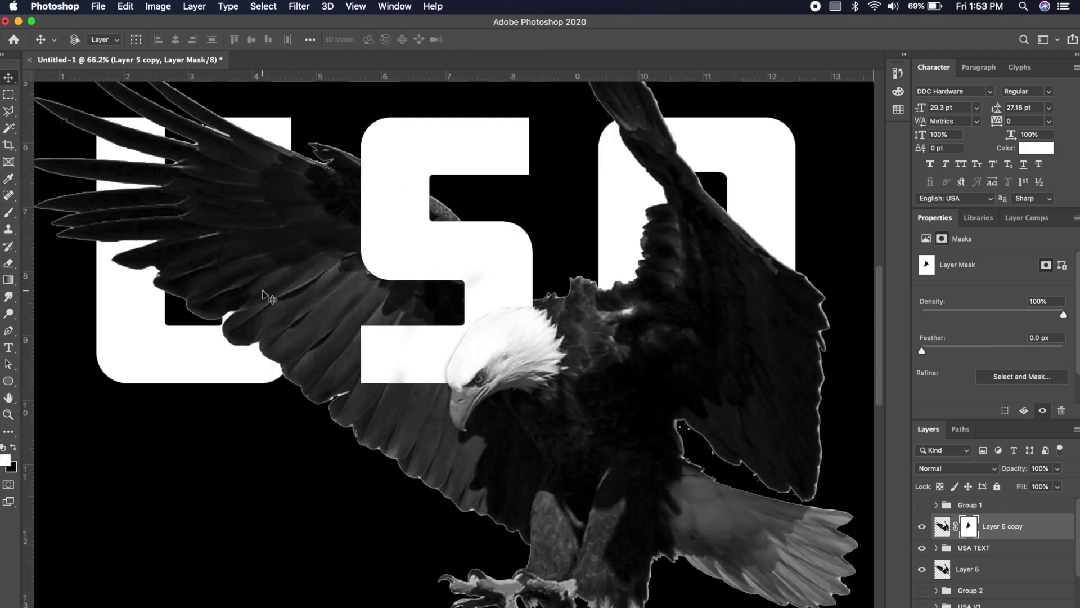
pyautogui.hscroll(3, 335, 329)
pyautogui.click(921, 547)
pyautogui.click(922, 548)
pyautogui.click(976, 547)
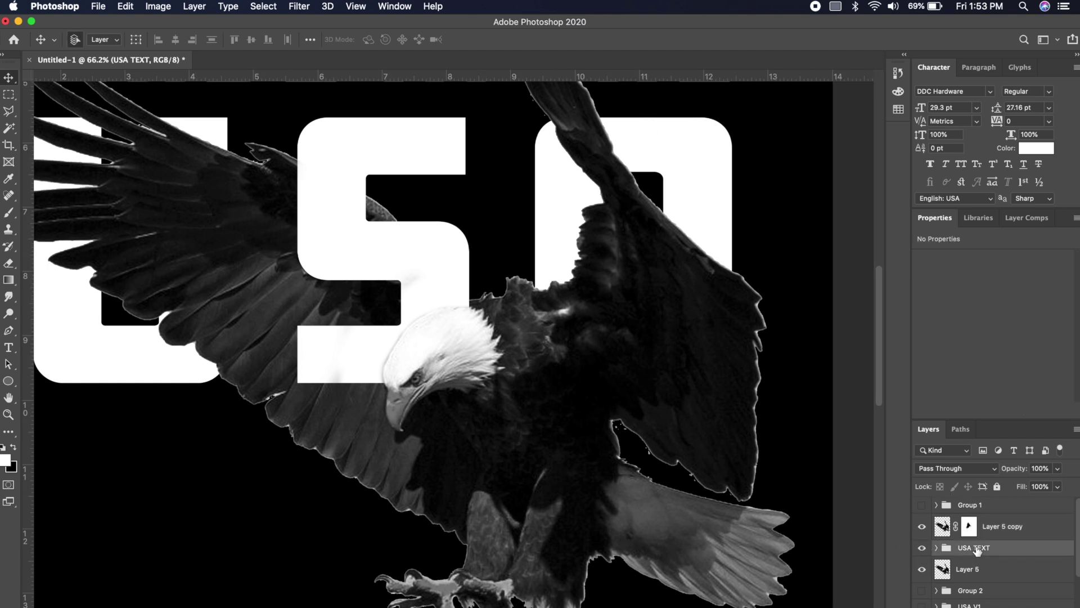
pyautogui.press('super+j')
pyautogui.moveTo(976, 546); pyautogui.dragTo(977, 518)
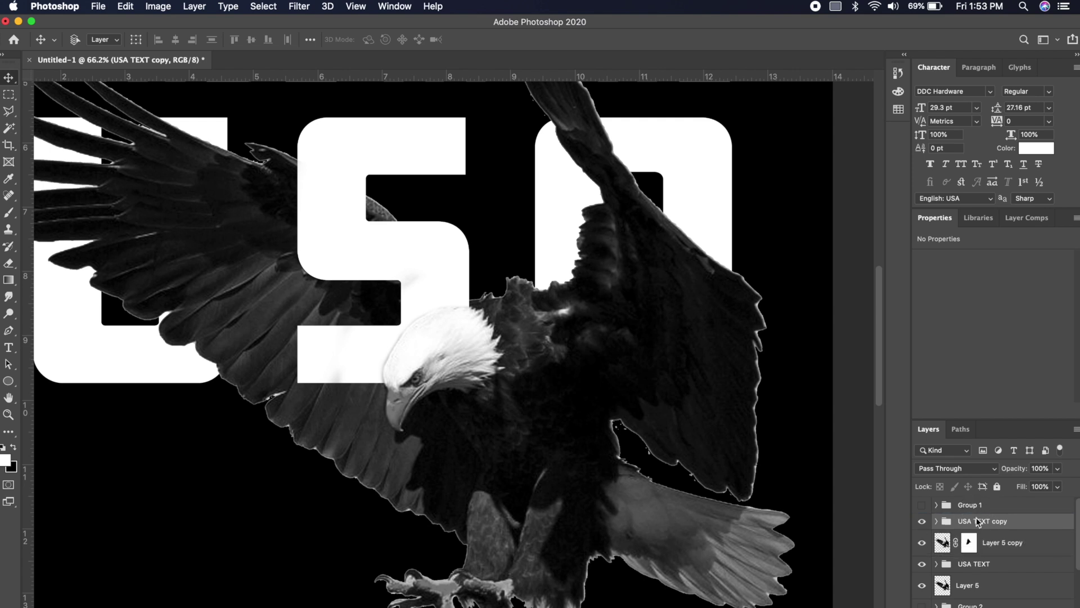
# - Add a layer mask to the USA TEXT copy group and hide the letter parts covering the eagle with a 300 px black brush
pyautogui.click(989, 605)
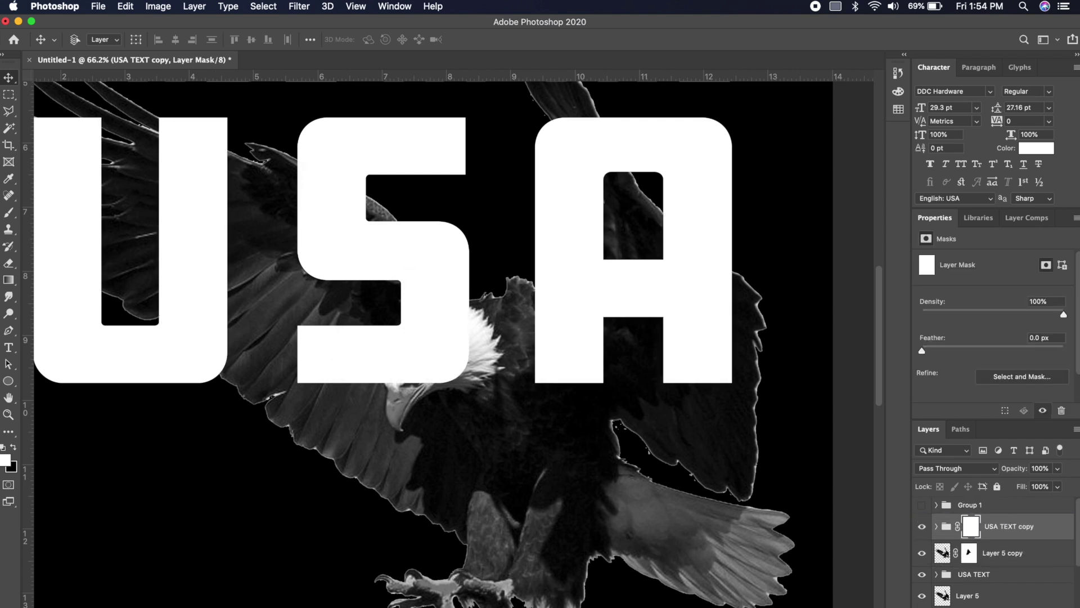
pyautogui.click(8, 212)
pyautogui.hscroll(-5, 236, 234)
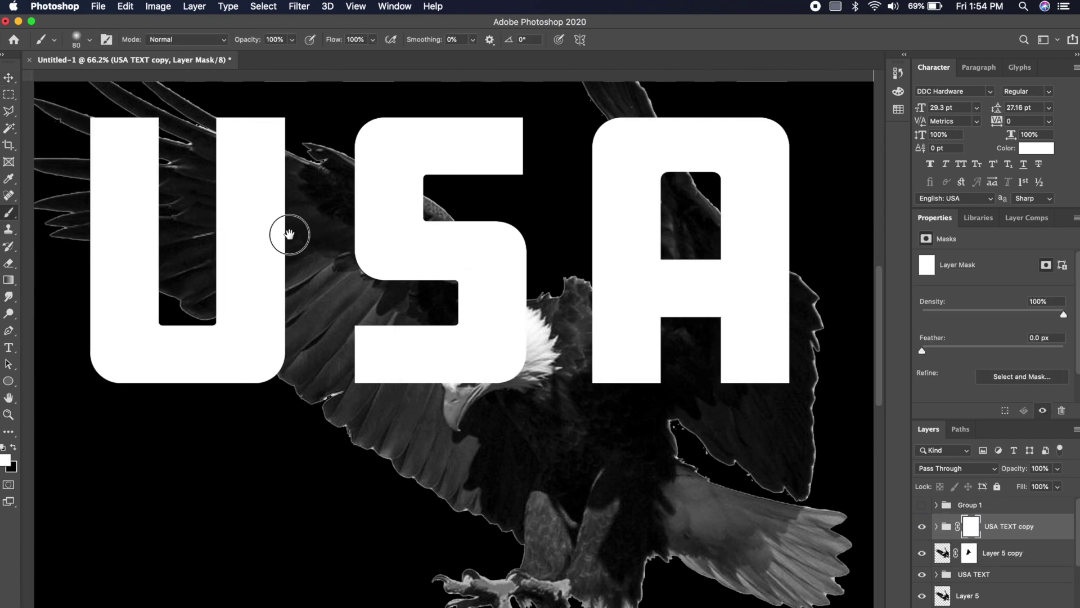
pyautogui.press(']')
pyautogui.press(']')
pyautogui.press(']')
pyautogui.press(']')
pyautogui.press(']')
pyautogui.press(']')
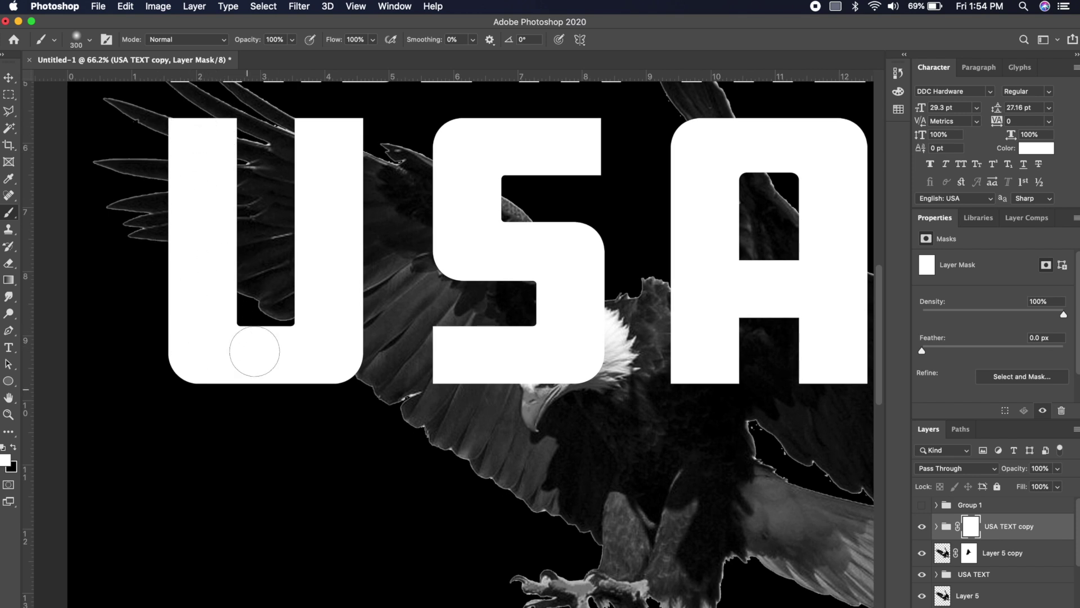
pyautogui.click(12, 448)
pyautogui.moveTo(181, 181)
pyautogui.mouseDown()
pyautogui.moveTo(181, 124)
pyautogui.moveTo(225, 132)
pyautogui.moveTo(212, 142)
pyautogui.moveTo(211, 178)
pyautogui.moveTo(226, 143)
pyautogui.moveTo(233, 162)
pyautogui.moveTo(209, 208)
pyautogui.moveTo(173, 232)
pyautogui.moveTo(226, 307)
pyautogui.moveTo(215, 328)
pyautogui.moveTo(206, 92)
pyautogui.moveTo(217, 128)
pyautogui.moveTo(192, 141)
pyautogui.moveTo(227, 318)
pyautogui.mouseUp()
pyautogui.moveTo(465, 316)
pyautogui.mouseDown()
pyautogui.moveTo(424, 367)
pyautogui.moveTo(410, 412)
pyautogui.mouseUp()
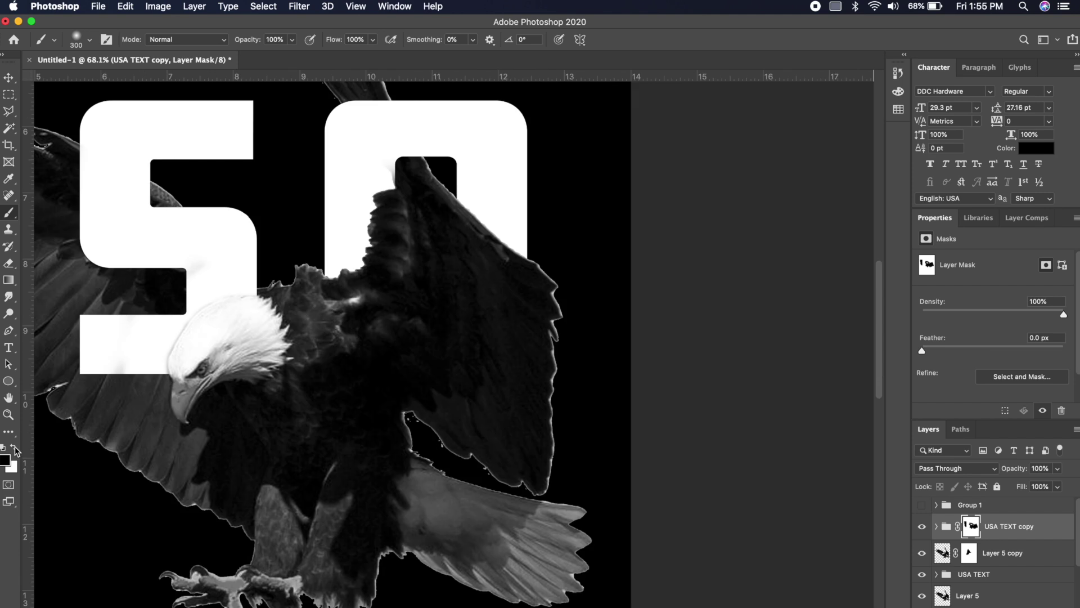
# - Touch up the USA TEXT copy mask around the letter A and the eagle's wing with a smaller white brush
pyautogui.click(14, 448)
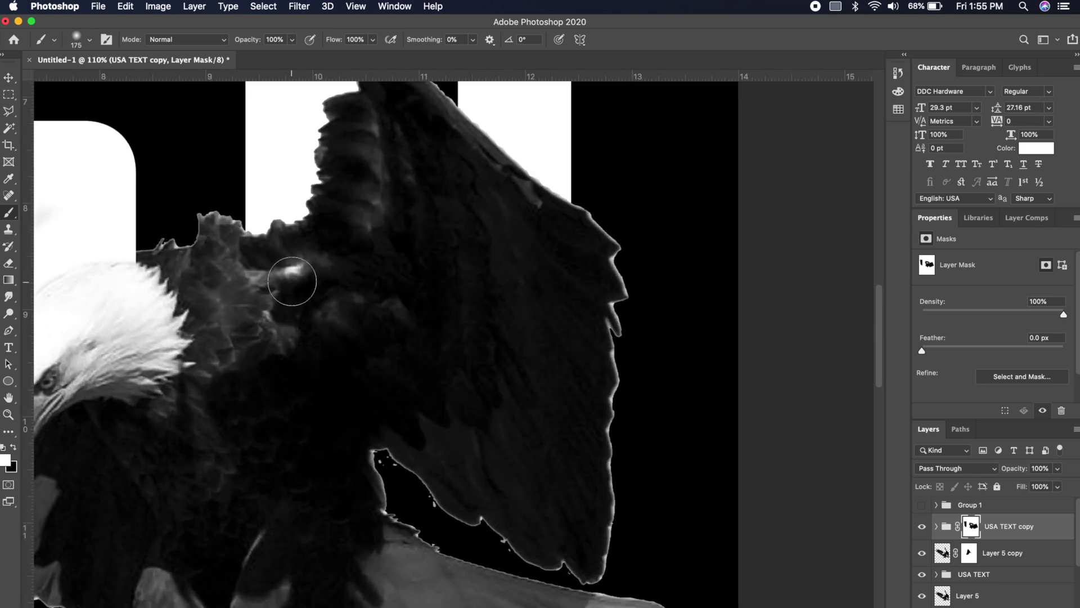
pyautogui.moveTo(289, 278); pyautogui.dragTo(291, 385)
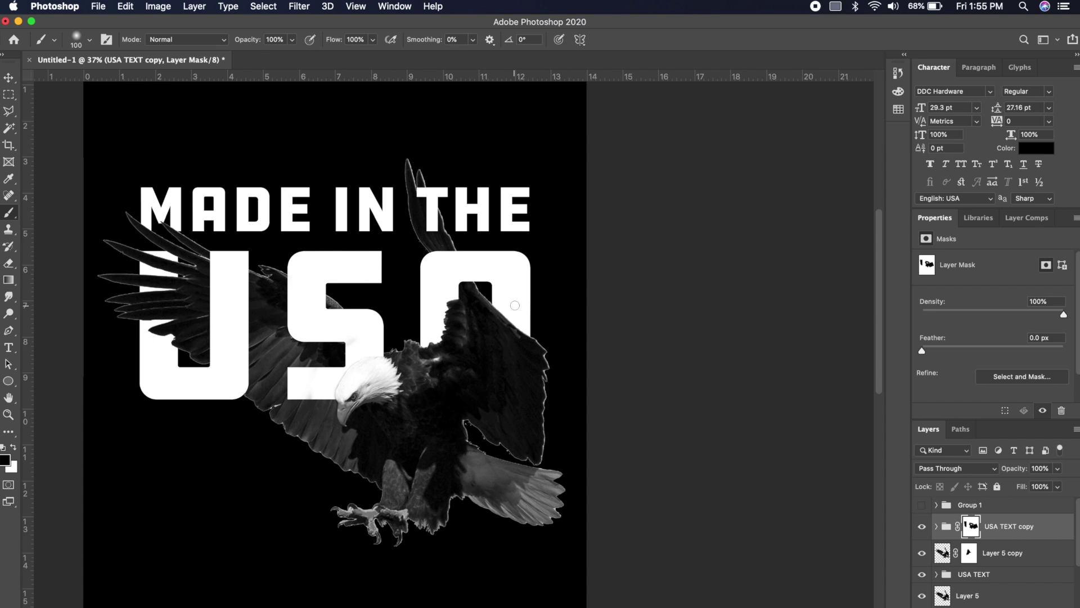
pyautogui.press('x')
pyautogui.press('x')
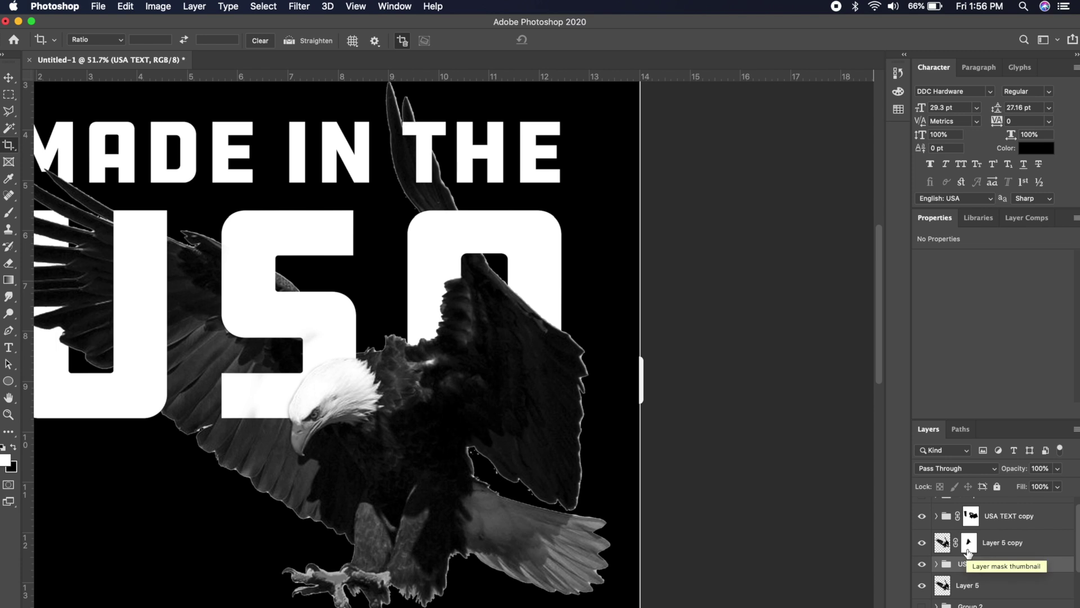
# - Create a layer above the USA TEXT group and paint a black shadow around the eagle's head with a 125 px Dissolve brush
pyautogui.press('alt+shift+super+n')
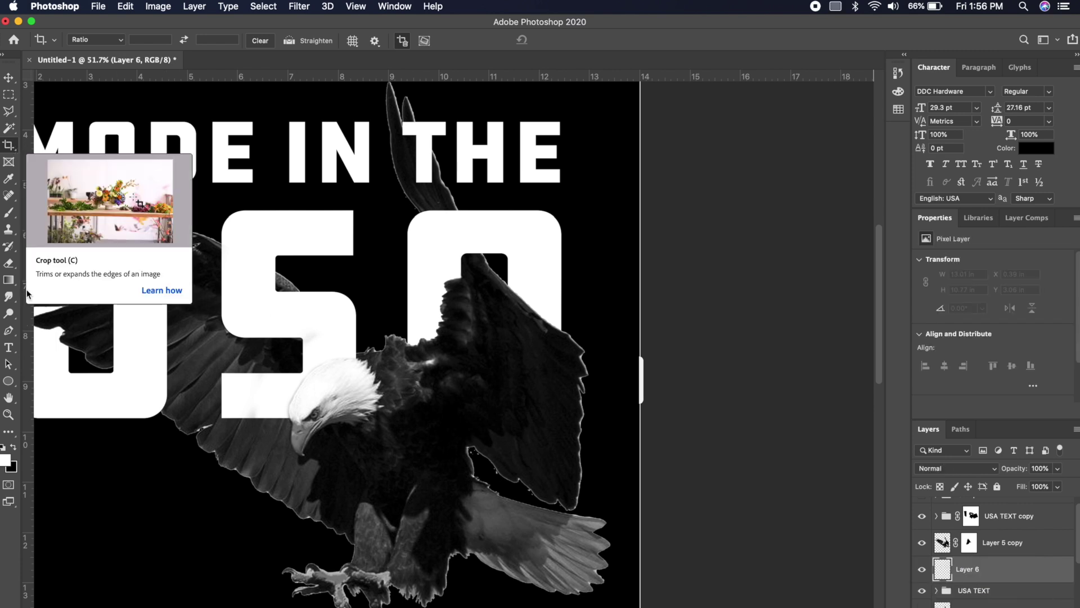
pyautogui.click(9, 212)
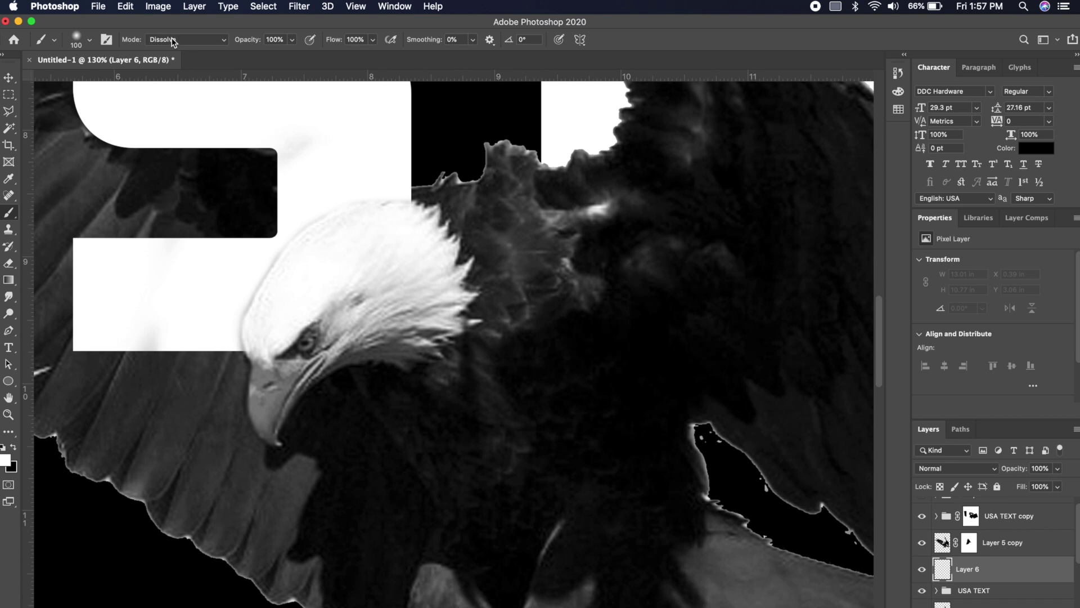
pyautogui.scroll(2, 397, 257)
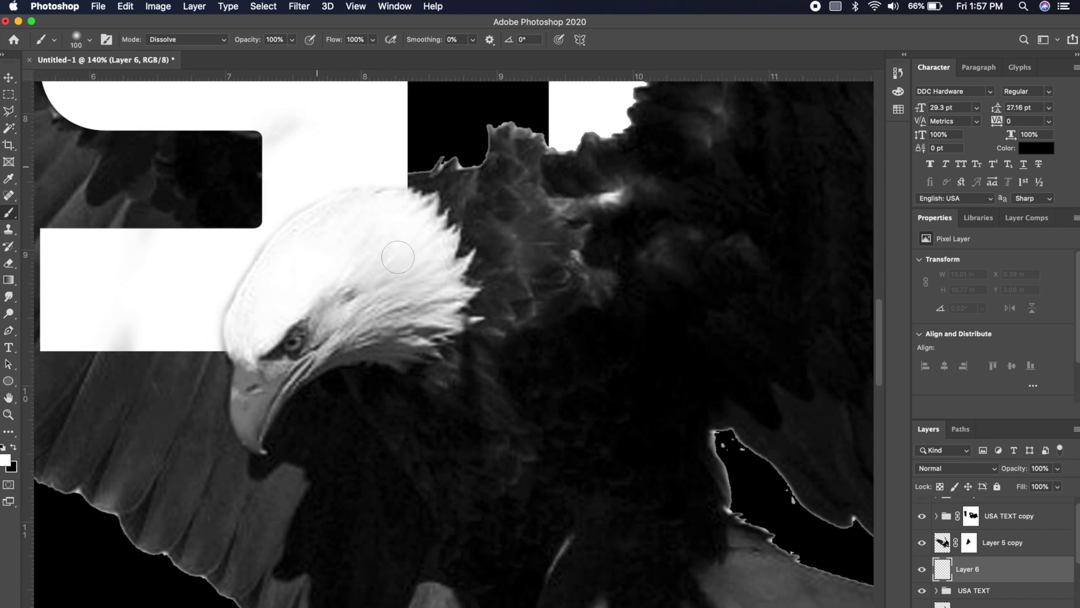
pyautogui.press(']')
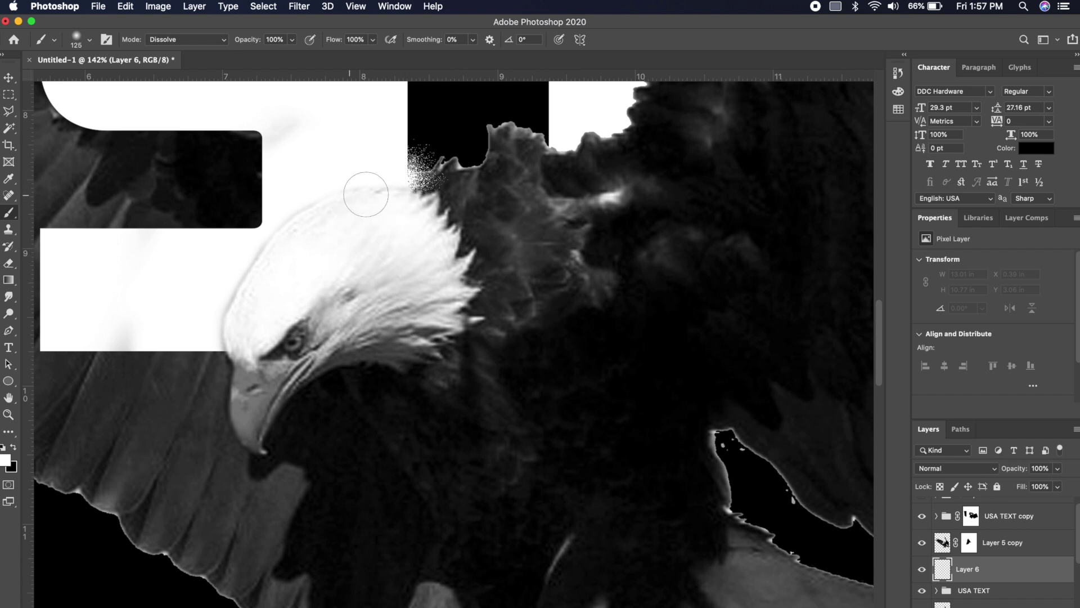
pyautogui.click(13, 449)
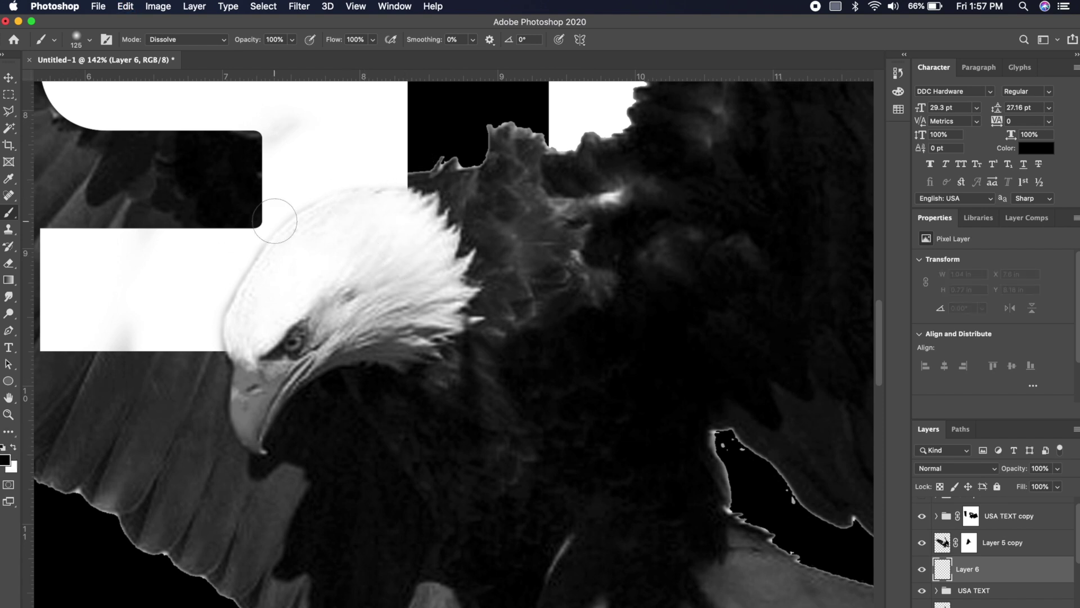
pyautogui.moveTo(385, 204)
pyautogui.mouseDown()
pyautogui.moveTo(266, 283)
pyautogui.moveTo(241, 354)
pyautogui.moveTo(287, 255)
pyautogui.moveTo(335, 230)
pyautogui.moveTo(416, 220)
pyautogui.mouseUp()
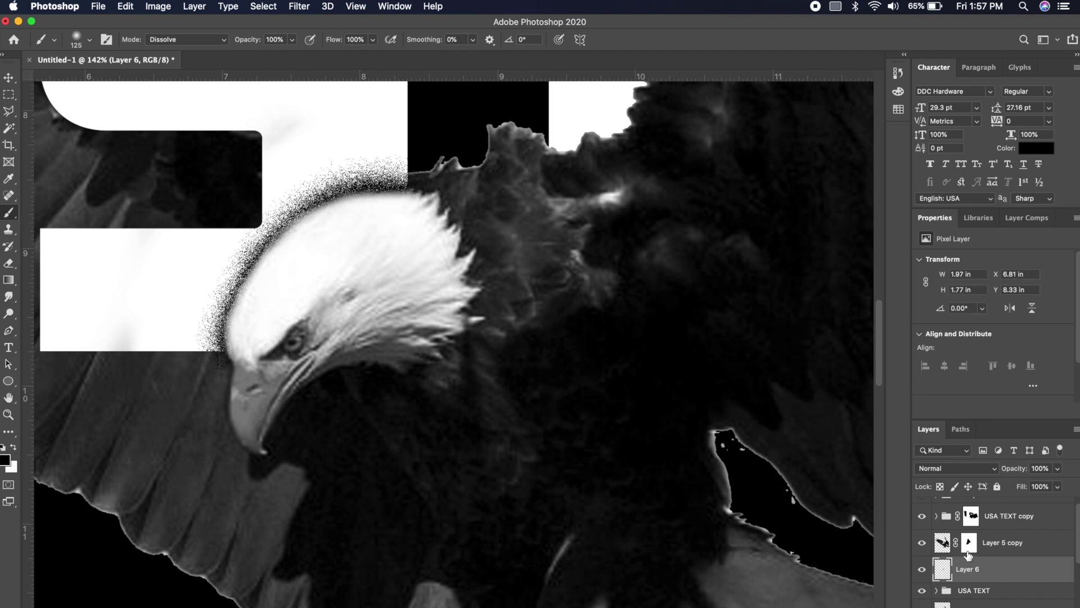
# - Select the Layer 5 copy mask and set up a smaller white brush for refining the eagle's head
pyautogui.click(968, 545)
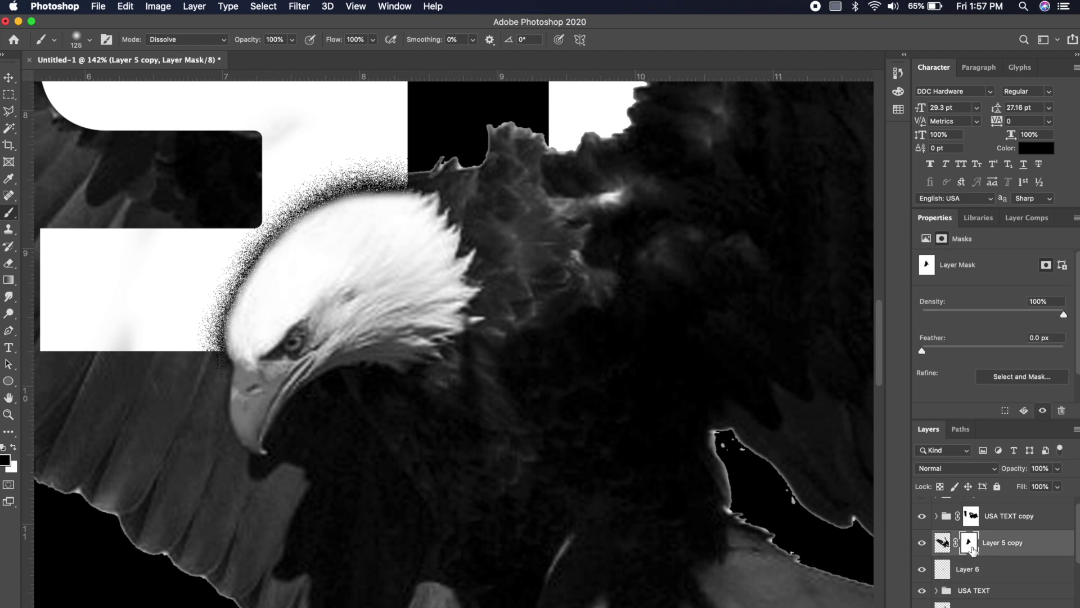
pyautogui.click(922, 544)
pyautogui.click(922, 544)
pyautogui.click(14, 449)
pyautogui.hotkey('shift', 'alt', 'n')
pyautogui.keyDown('alt'); pyautogui.scroll(3, 394, 236); pyautogui.keyUp('alt')
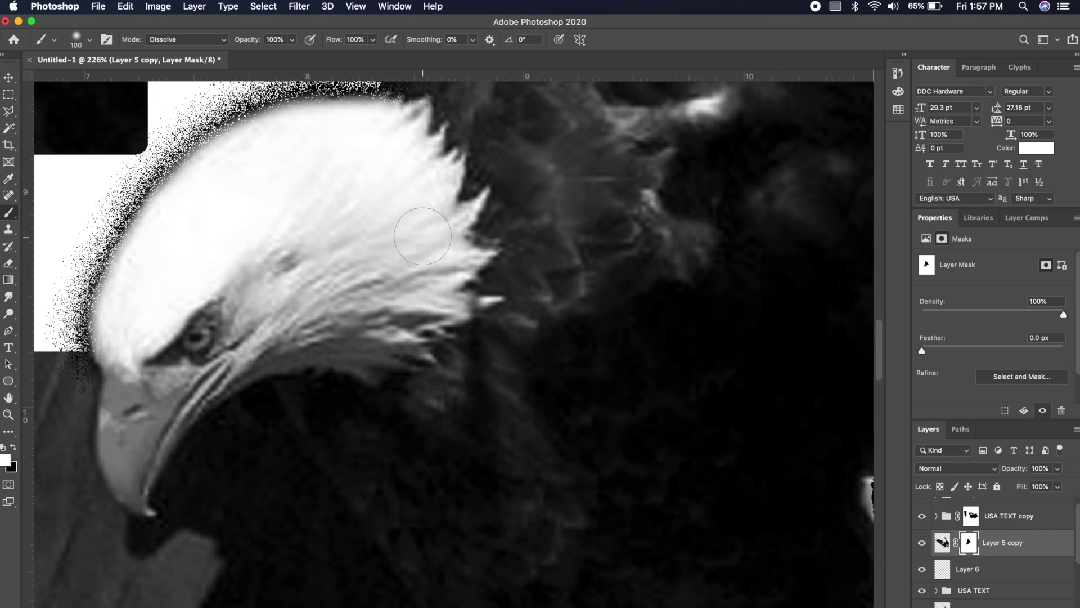
pyautogui.press('[')
pyautogui.press('[')
pyautogui.press('[')
pyautogui.press('[')
pyautogui.press('[')
pyautogui.keyDown('alt'); pyautogui.scroll(2, 394, 237); pyautogui.keyUp('alt')
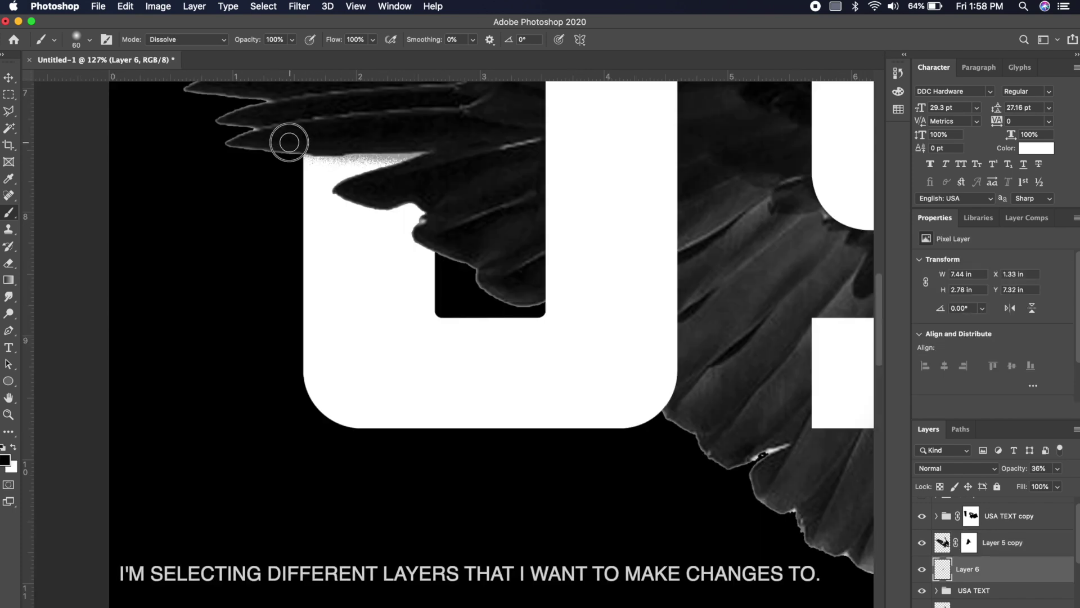
# - Paint black shadows on Layer 6 along the wing edges over the lettering with a 60 px Dissolve brush
pyautogui.moveTo(398, 168)
pyautogui.mouseDown()
pyautogui.moveTo(339, 190)
pyautogui.moveTo(417, 198)
pyautogui.moveTo(433, 216)
pyautogui.moveTo(414, 235)
pyautogui.moveTo(457, 253)
pyautogui.mouseUp()
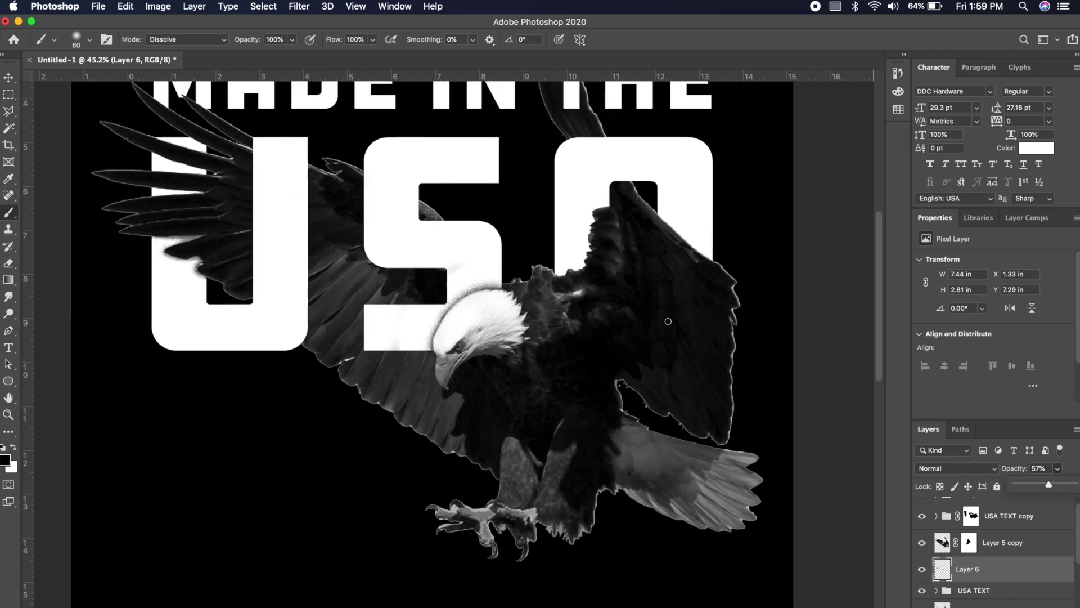
pyautogui.scroll(5, 668, 321)
pyautogui.moveTo(667, 315); pyautogui.dragTo(518, 314)
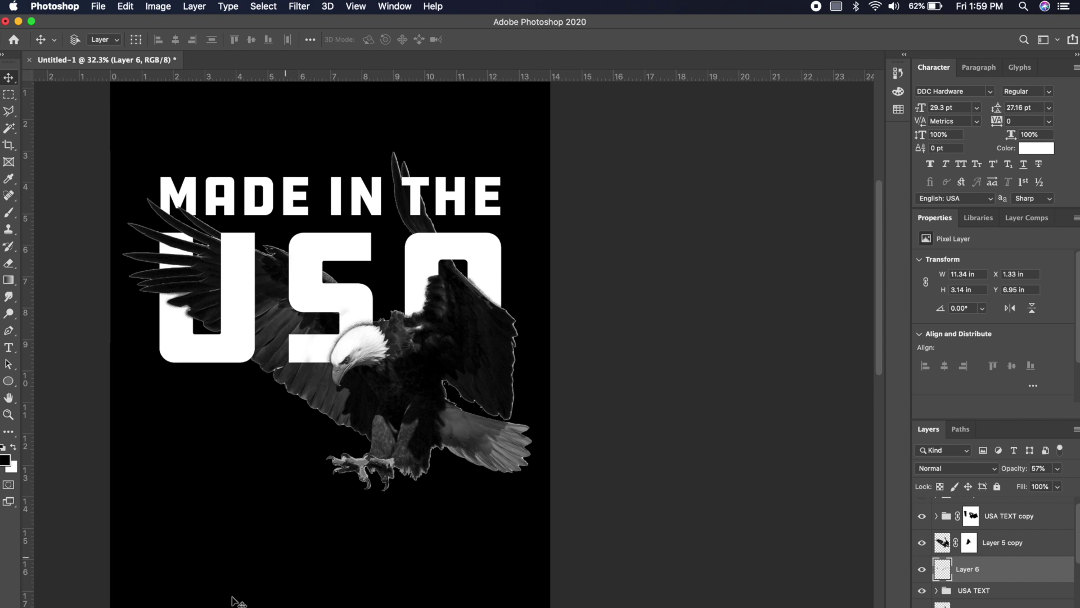
# - Switch to the browser and search Google Images for "american flag"
pyautogui.click(258, 596)
pyautogui.scroll(15, 316, 285)
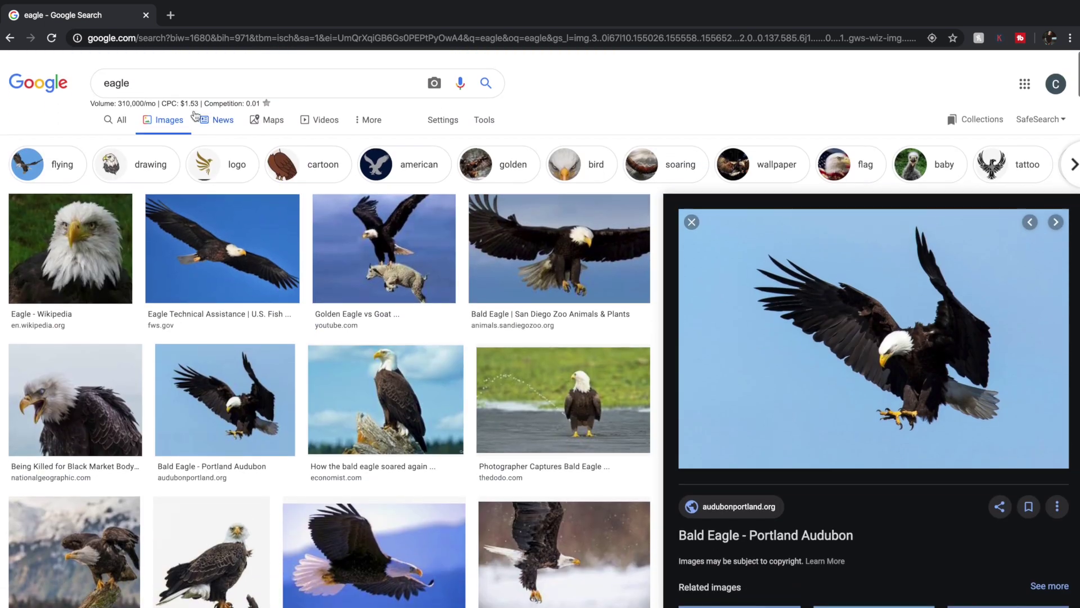
pyautogui.click(173, 79)
pyautogui.write('american flag')
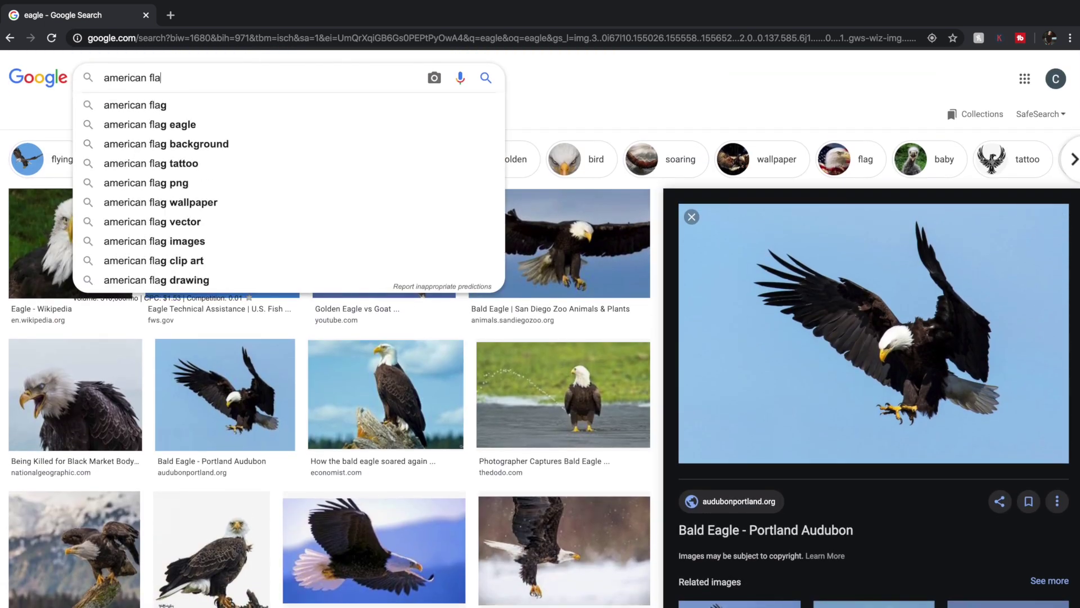
pyautogui.press('Return')
pyautogui.scroll(-5, 337, 210)
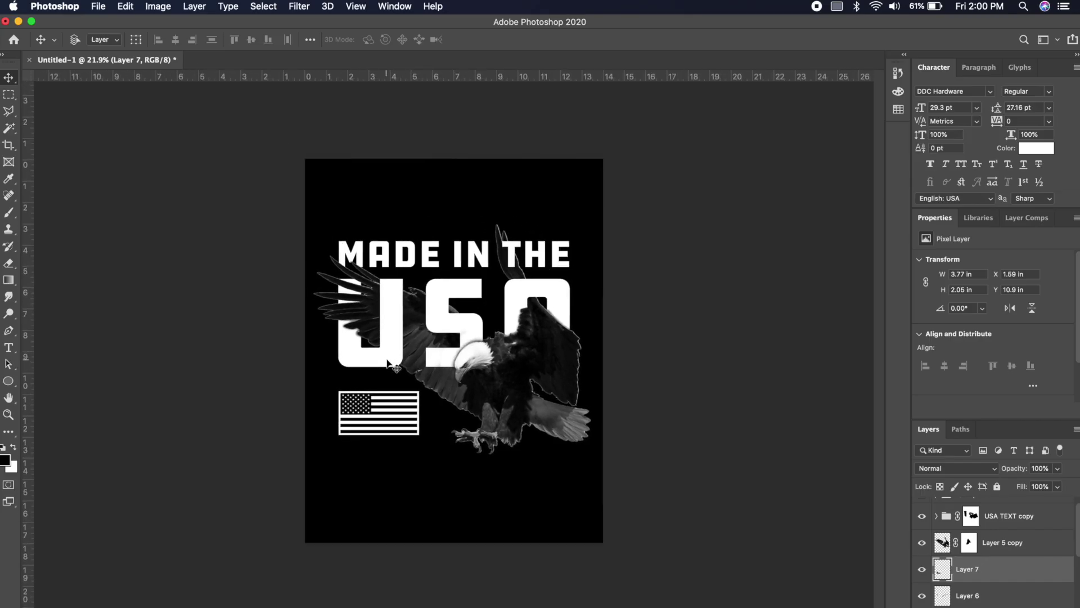
# - Group the eagle, flag and lettering layers from USA TEXT copy down through Layer 5, and hide the new group
pyautogui.press('super+equal')
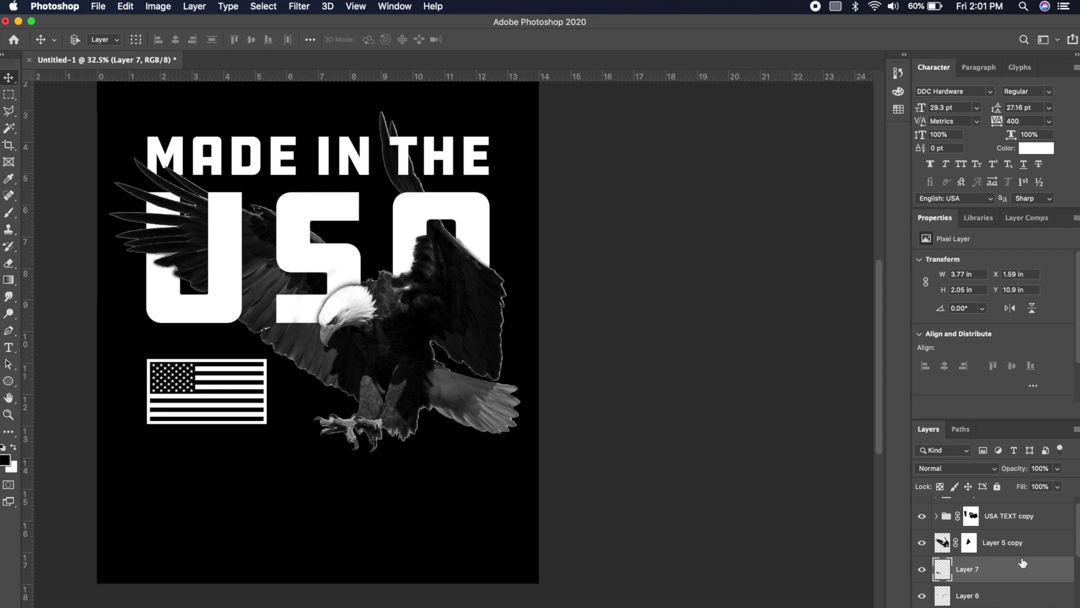
pyautogui.scroll(1, 1023, 562)
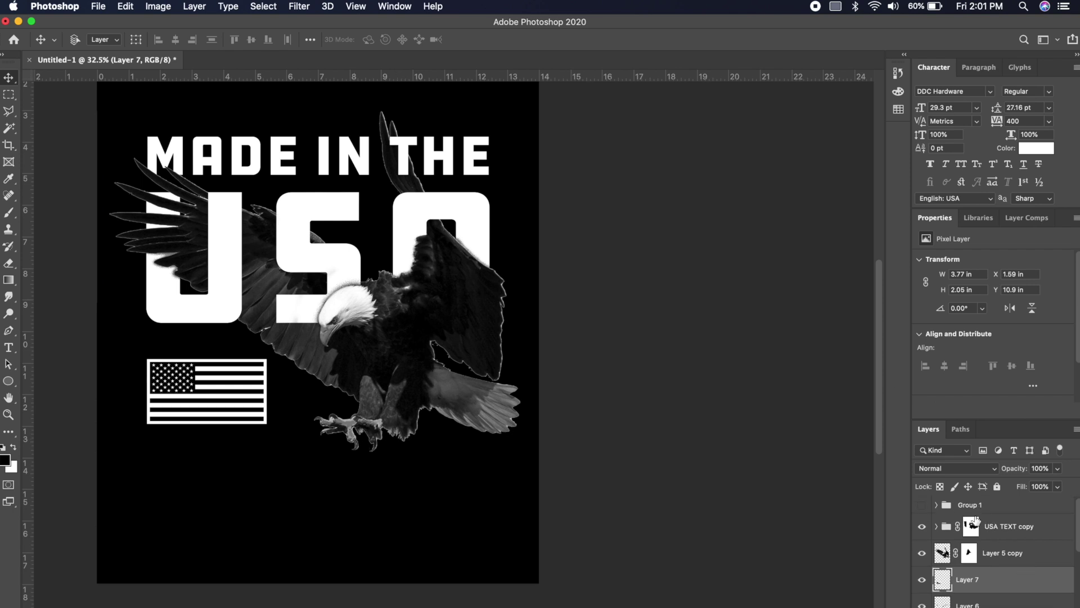
pyautogui.click(978, 510)
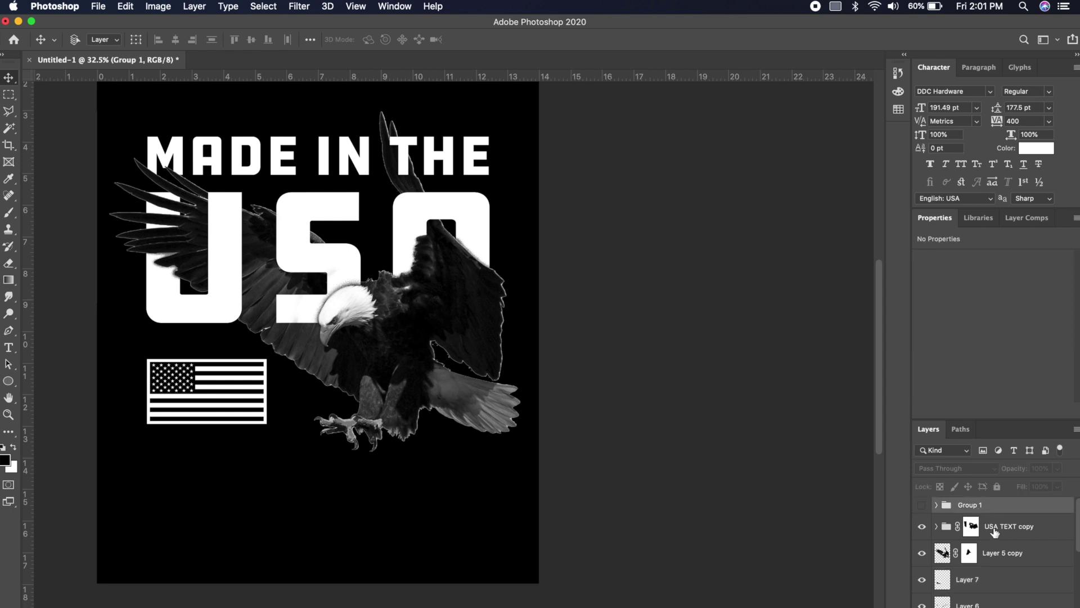
pyautogui.click(1001, 528)
pyautogui.scroll(-3, 1001, 533)
pyautogui.keyDown('shift'); pyautogui.click(984, 577); pyautogui.keyUp('shift')
pyautogui.press('super+g')
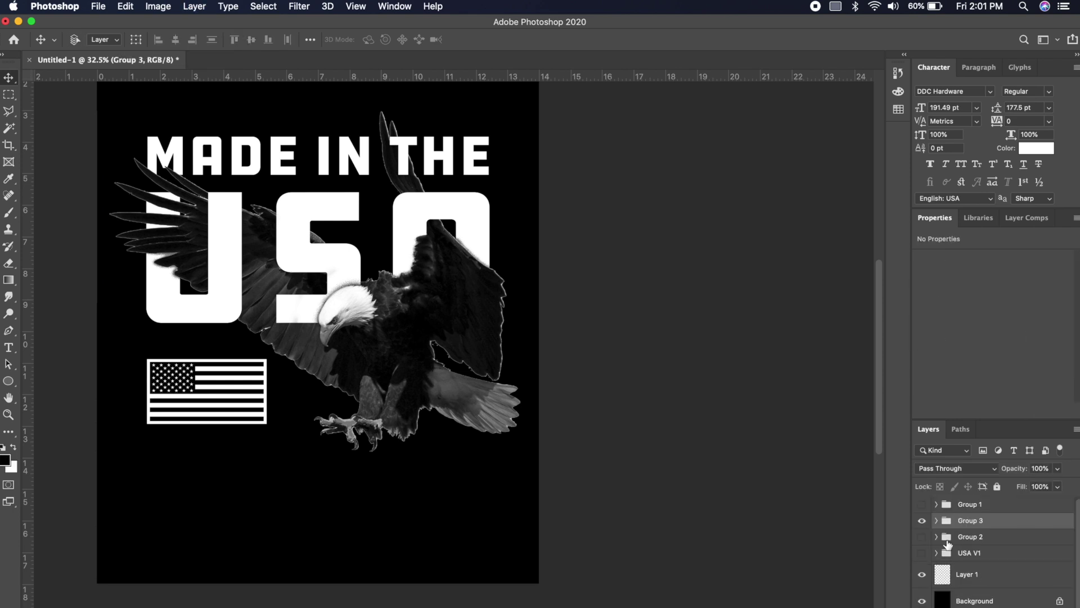
pyautogui.click(927, 522)
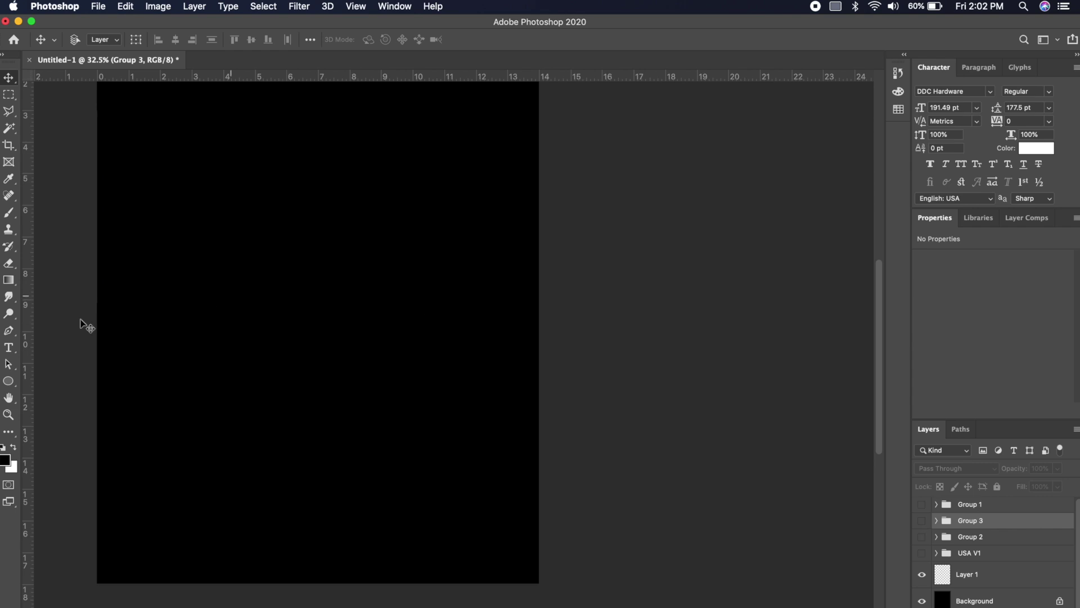
# - Draw a white circle about 3 in wide and add the text "QUALITY THREADS SINCE 1991" along its edge
pyautogui.click(9, 376)
pyautogui.moveTo(258, 199); pyautogui.dragTo(354, 328)
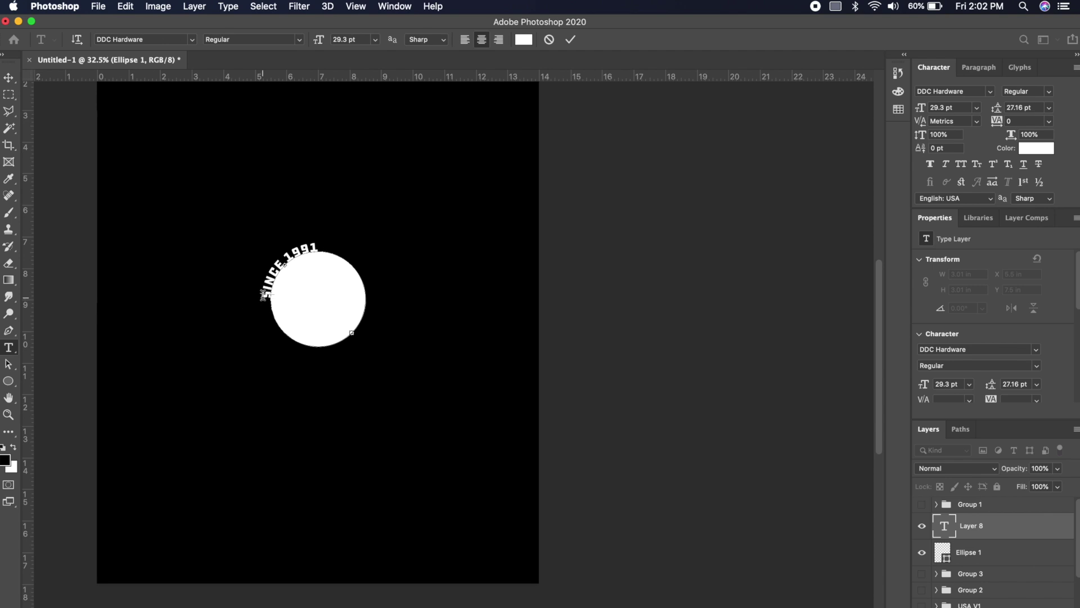
pyautogui.write('QUALITY ')
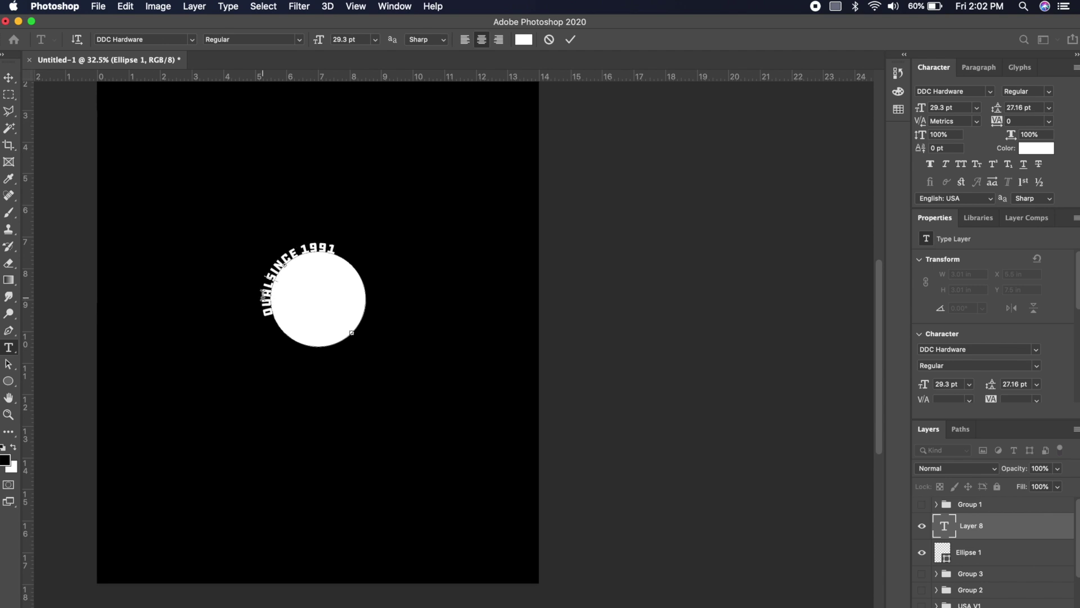
pyautogui.write('THREADS')
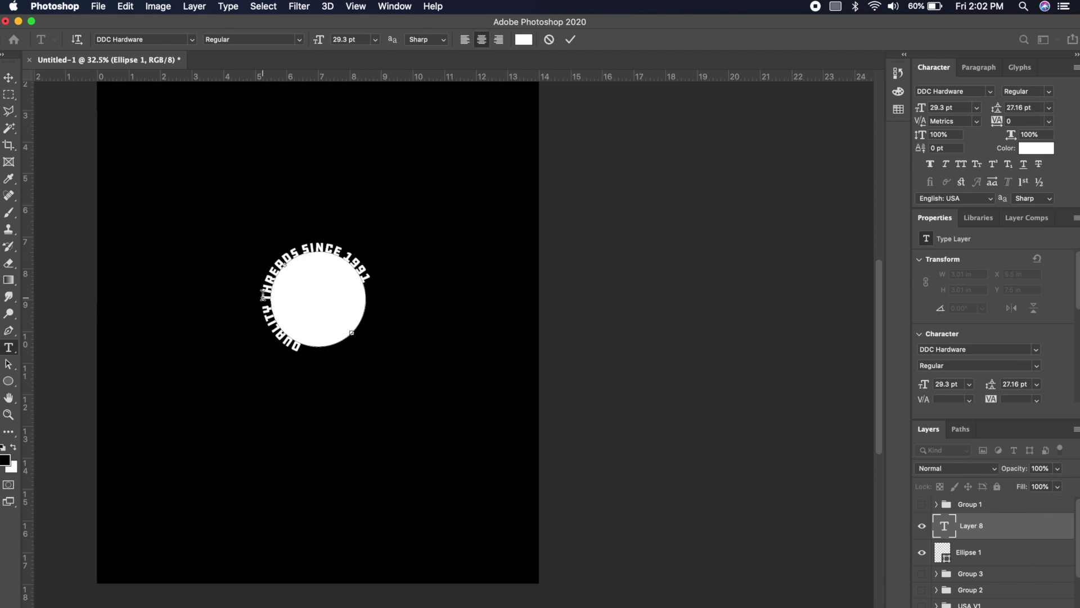
pyautogui.press('super+a')
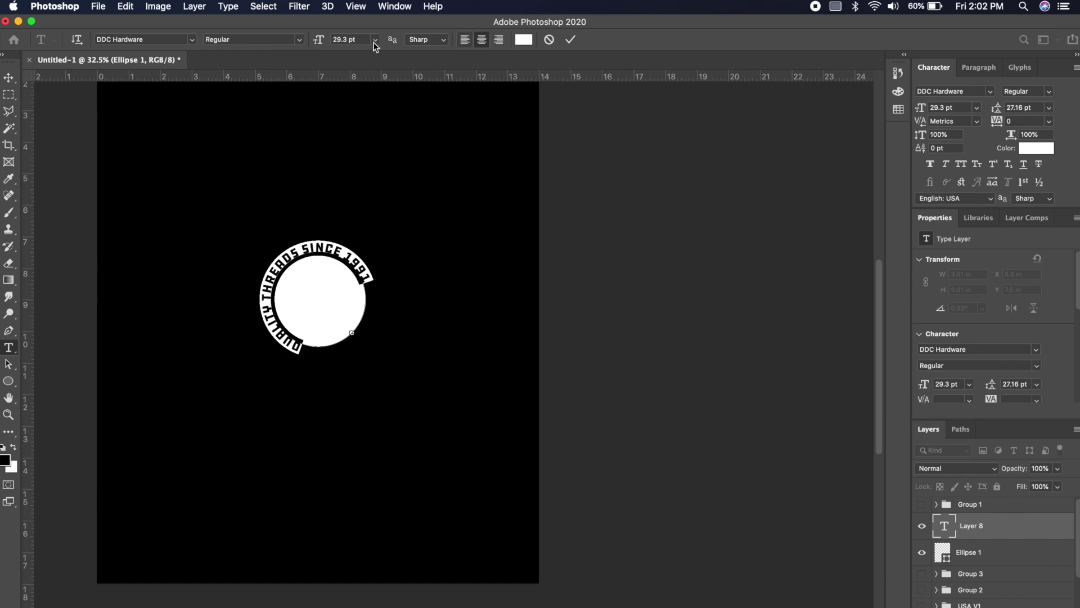
# - Add the text "USA" and scale and place it in the middle of the circular text
pyautogui.click(9, 347)
pyautogui.click(161, 147)
pyautogui.write('USA')
pyautogui.click(7, 77)
pyautogui.press('super+t')
pyautogui.moveTo(182, 151); pyautogui.dragTo(339, 296)
pyautogui.press('Return')
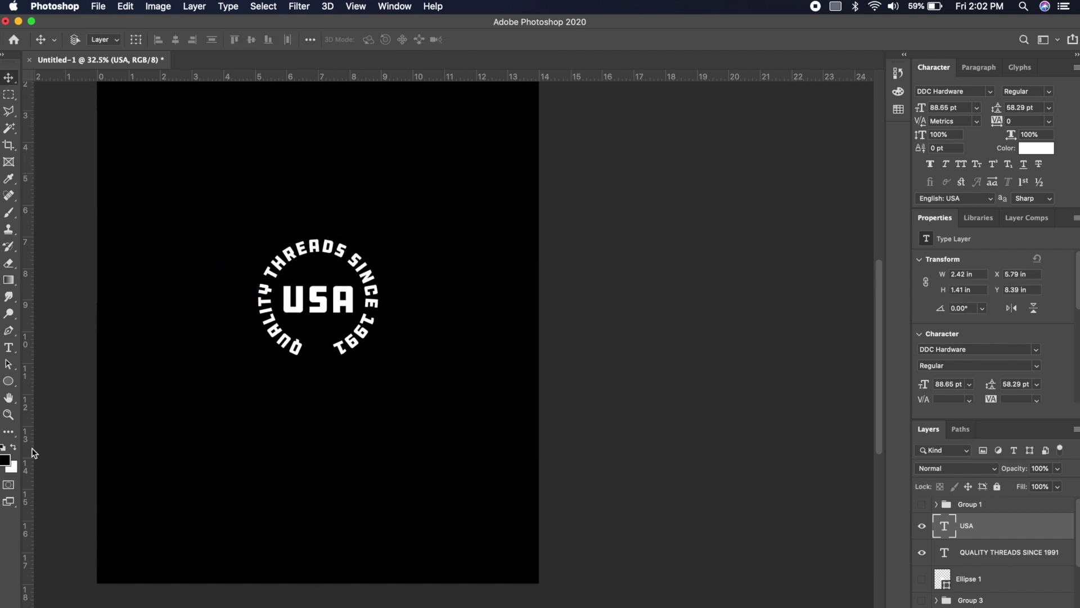
# - Draw a white star about 184 px wide in the gap between QUALITY and 1991 with the Custom Shape tool
pyautogui.rightClick(8, 381)
pyautogui.click(56, 441)
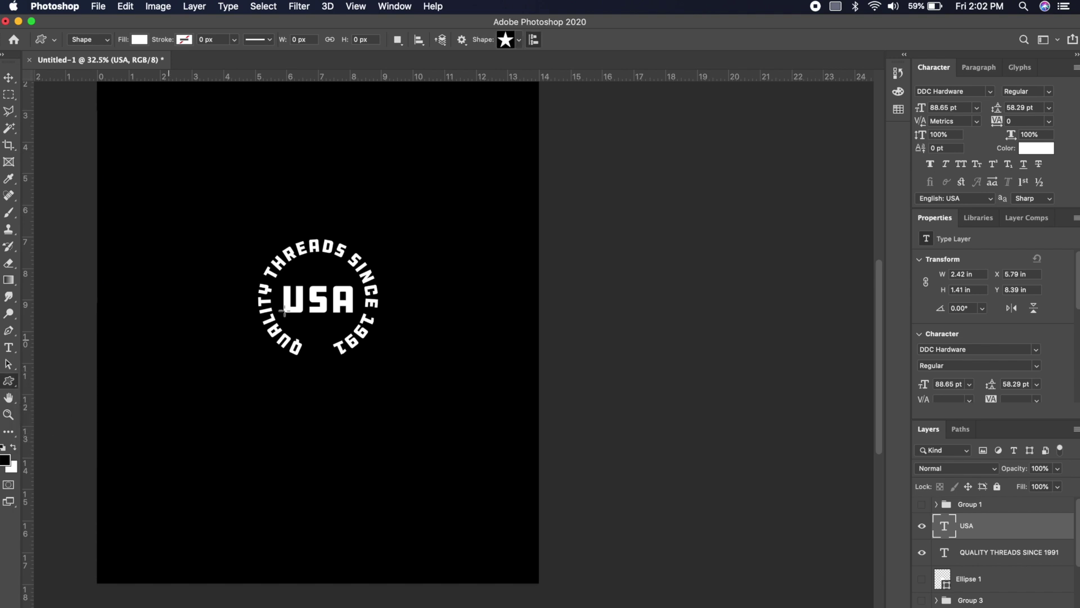
pyautogui.moveTo(308, 341); pyautogui.dragTo(326, 359)
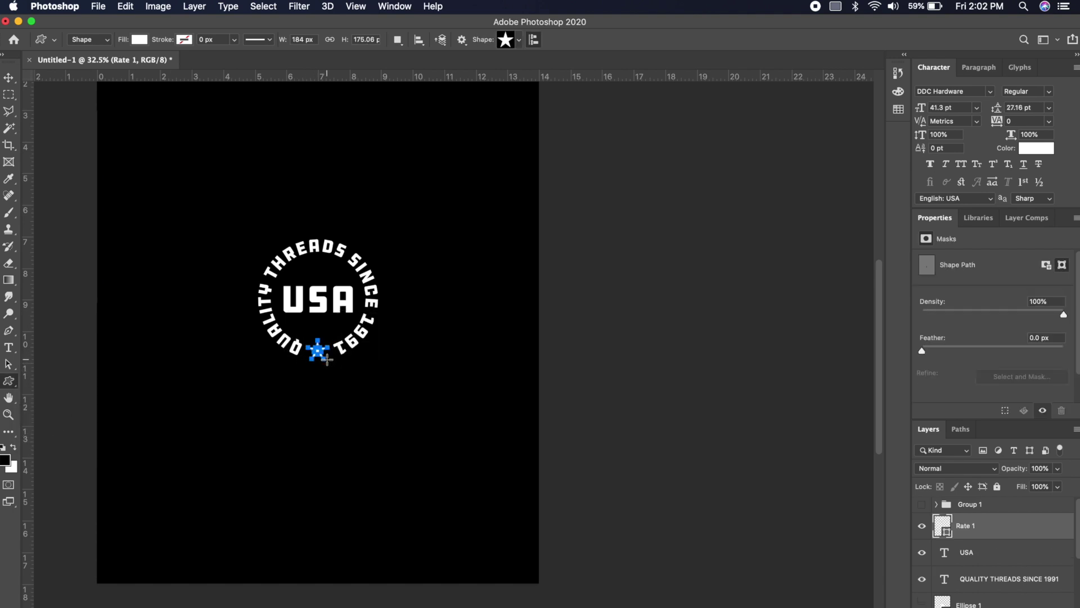
pyautogui.click(9, 78)
pyautogui.press('super+a')
pyautogui.press('super+d')
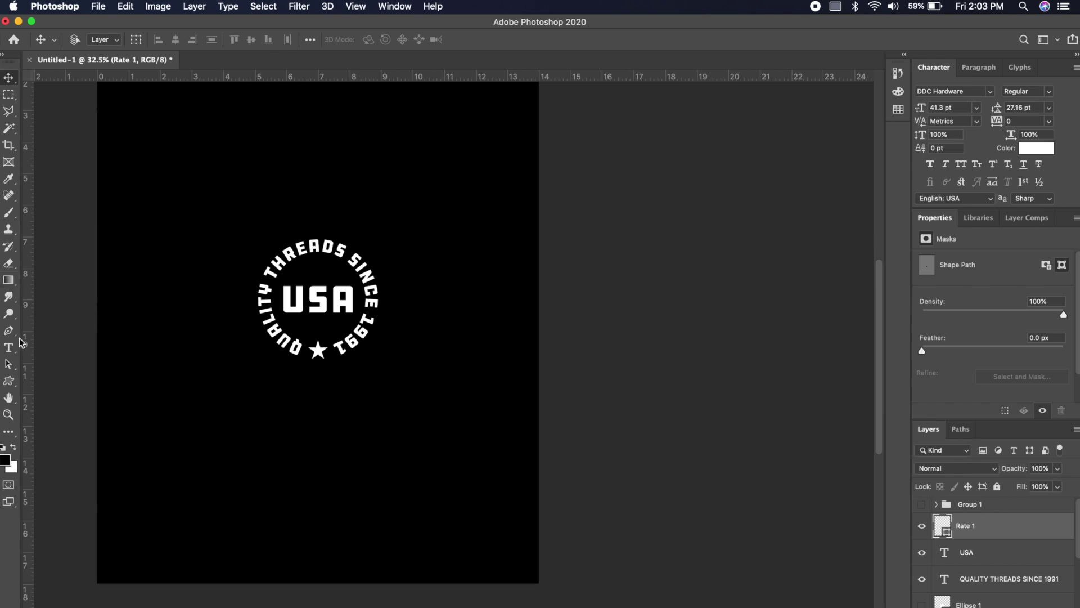
# - Draw a thin white rectangle about 617 by 34 px above USA and place a copy of it below the word
pyautogui.click(8, 381)
pyautogui.moveTo(283, 274); pyautogui.dragTo(350, 276)
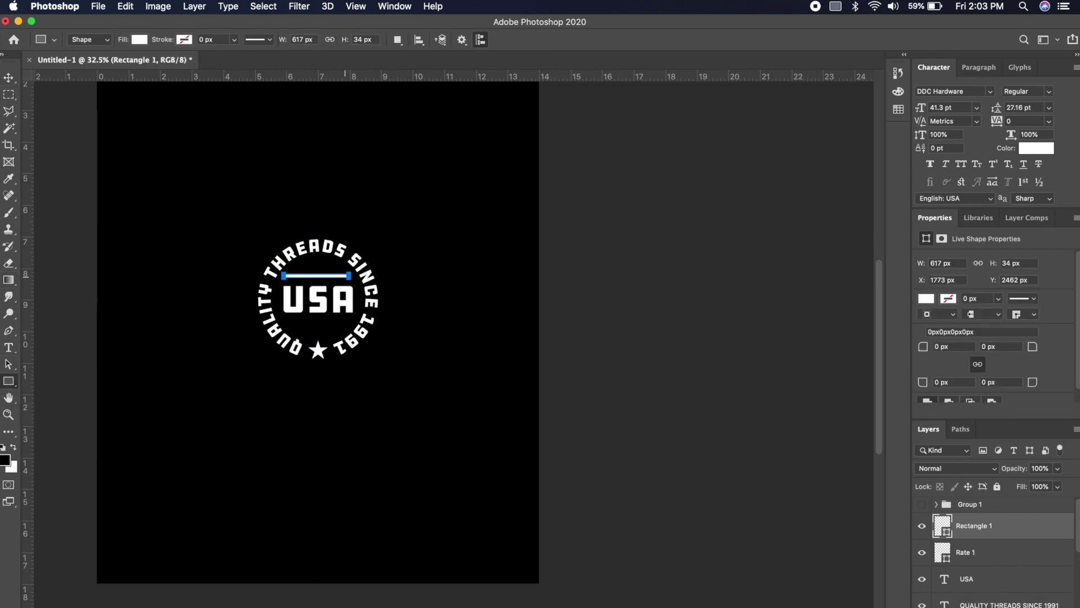
pyautogui.click(16, 75)
pyautogui.moveTo(324, 277); pyautogui.dragTo(328, 326)
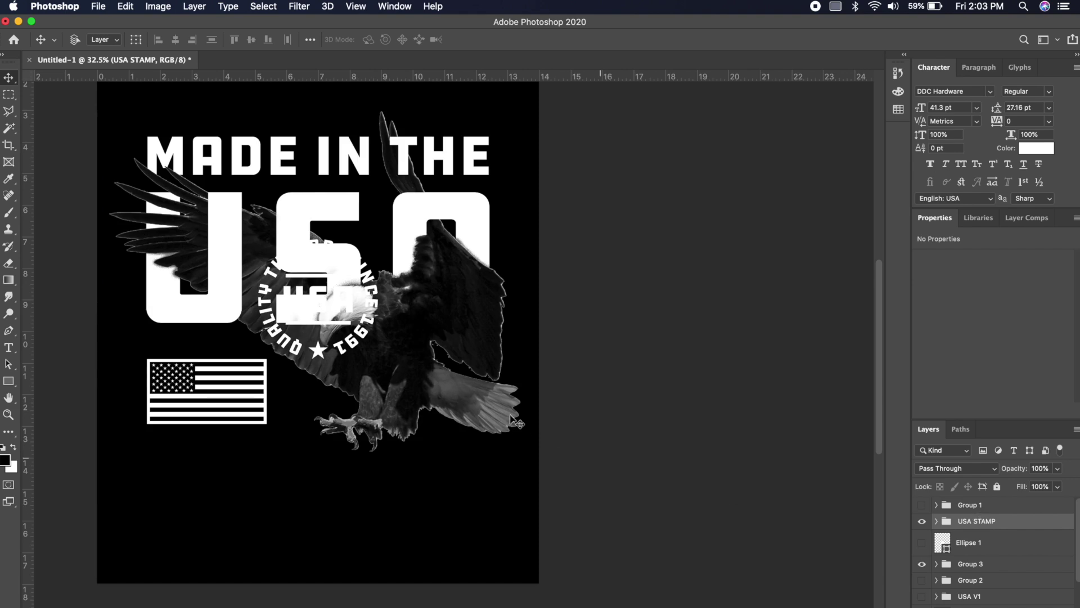
# - Move the USA STAMP group down to the right, over the eagle's tail
pyautogui.moveTo(513, 421); pyautogui.dragTo(651, 547)
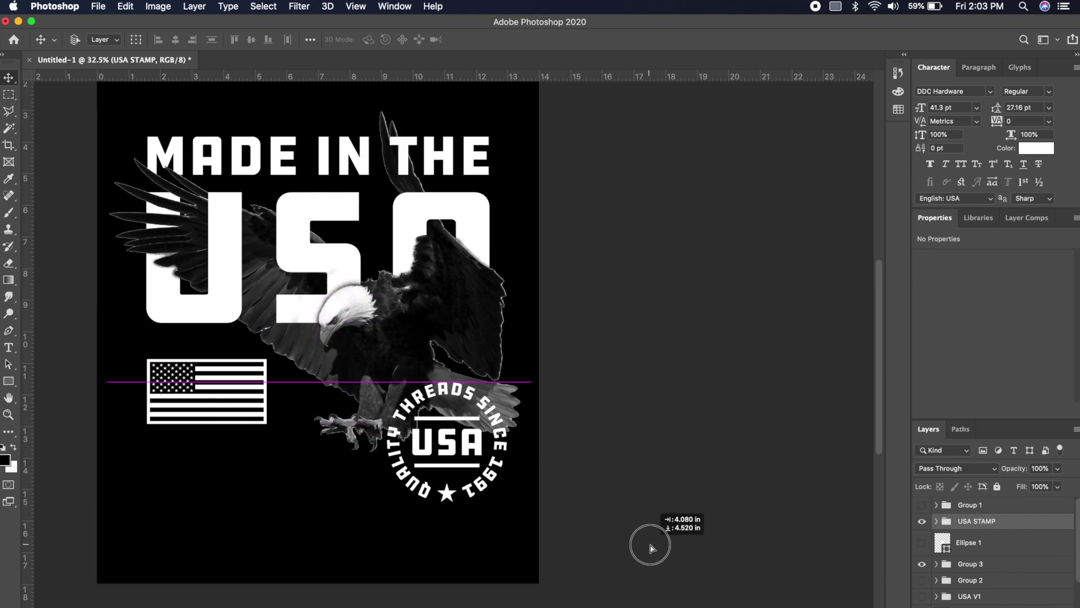
pyautogui.press('super+t')
pyautogui.moveTo(506, 345); pyautogui.dragTo(531, 354)
pyautogui.press('Escape')
# - Duplicate the USA STAMP group, hide the original, and tilt the copy slightly clockwise over the eagle's tail
pyautogui.press('super+j')
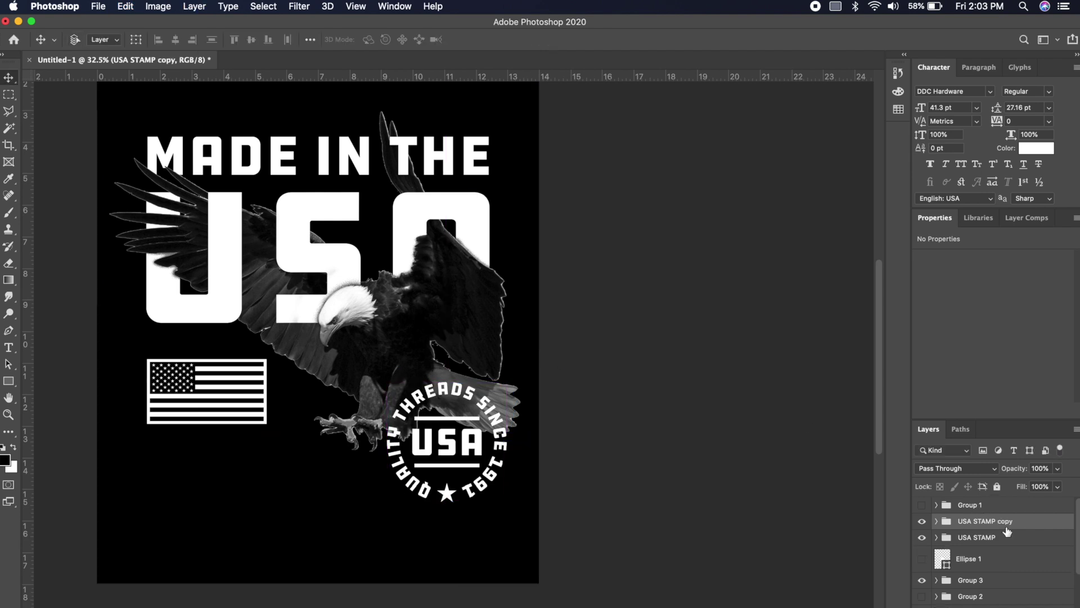
pyautogui.click(922, 537)
pyautogui.press('super+t')
pyautogui.moveTo(462, 310); pyautogui.dragTo(506, 332)
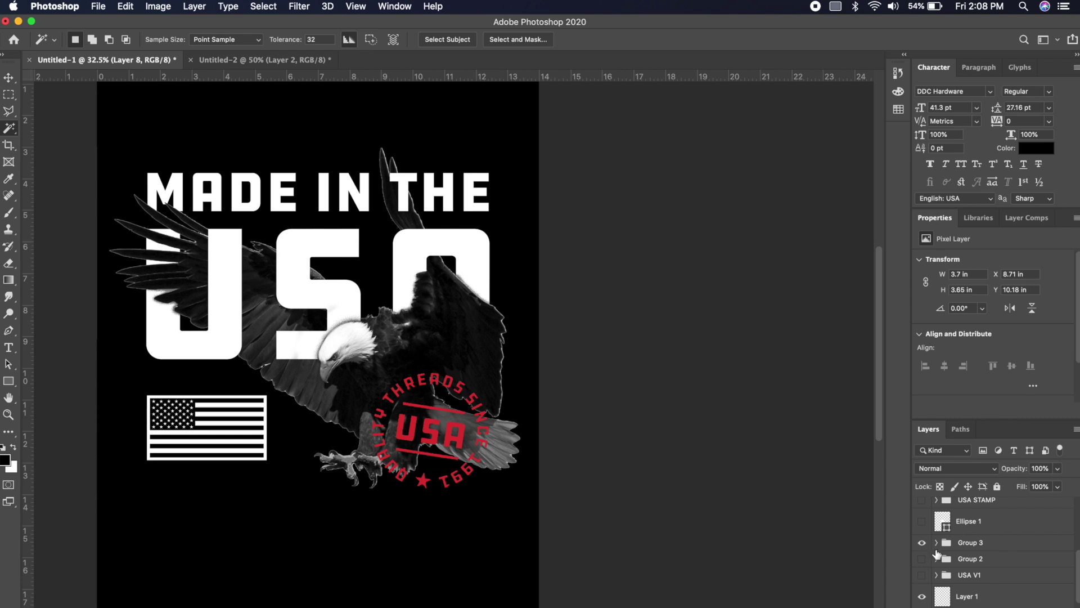
# - Duplicate the flag layer, Layer 7, inside Group 3 and hide the original
pyautogui.click(937, 543)
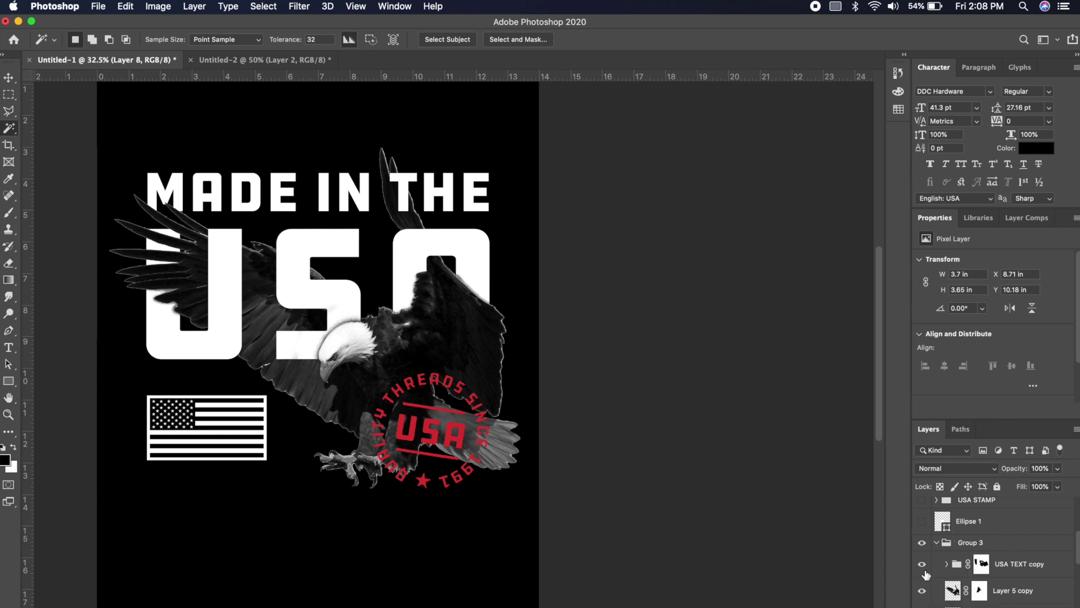
pyautogui.click(921, 563)
pyautogui.click(921, 564)
pyautogui.scroll(-2, 924, 568)
pyautogui.click(922, 569)
pyautogui.click(923, 569)
pyautogui.click(977, 570)
pyautogui.press('super+j')
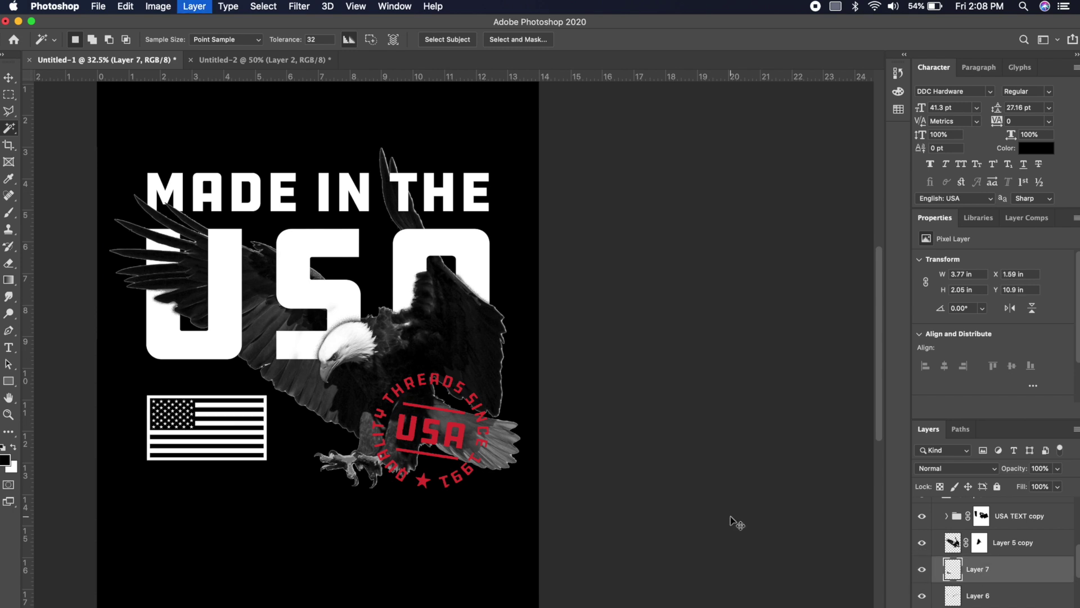
pyautogui.click(922, 597)
# - Apply the Flag warp style to the flag copy with a reduced bend for a gentle wave
pyautogui.press('super+t')
pyautogui.rightClick(222, 410)
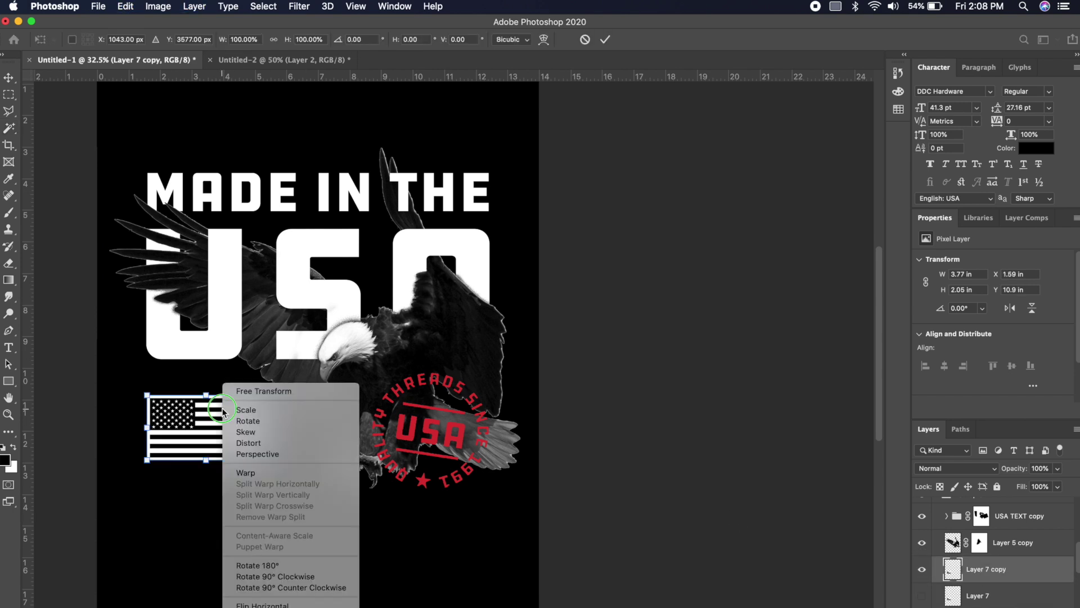
pyautogui.click(246, 472)
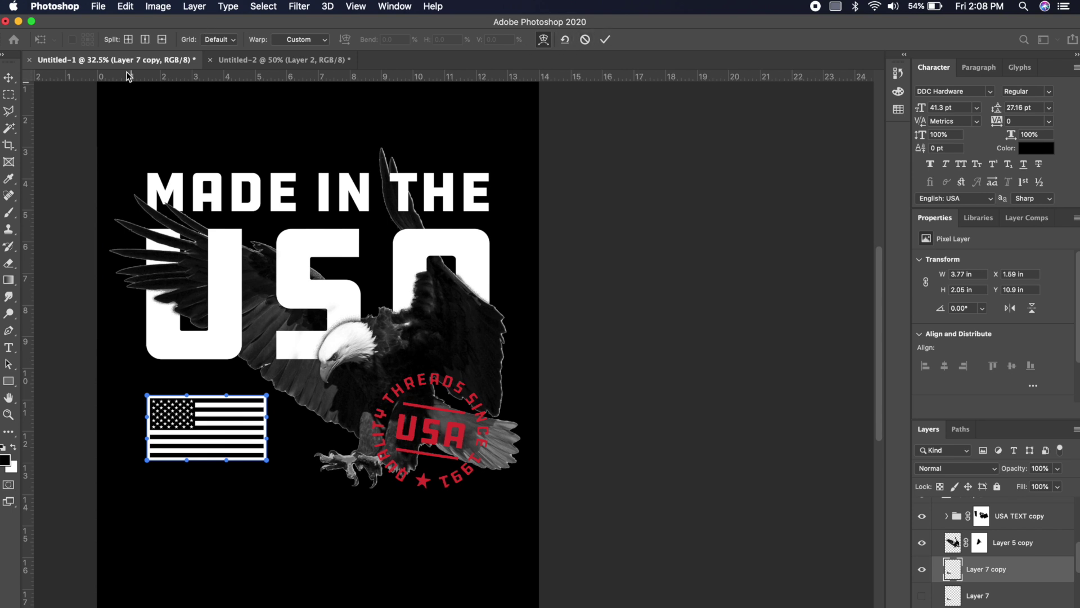
pyautogui.click(298, 39)
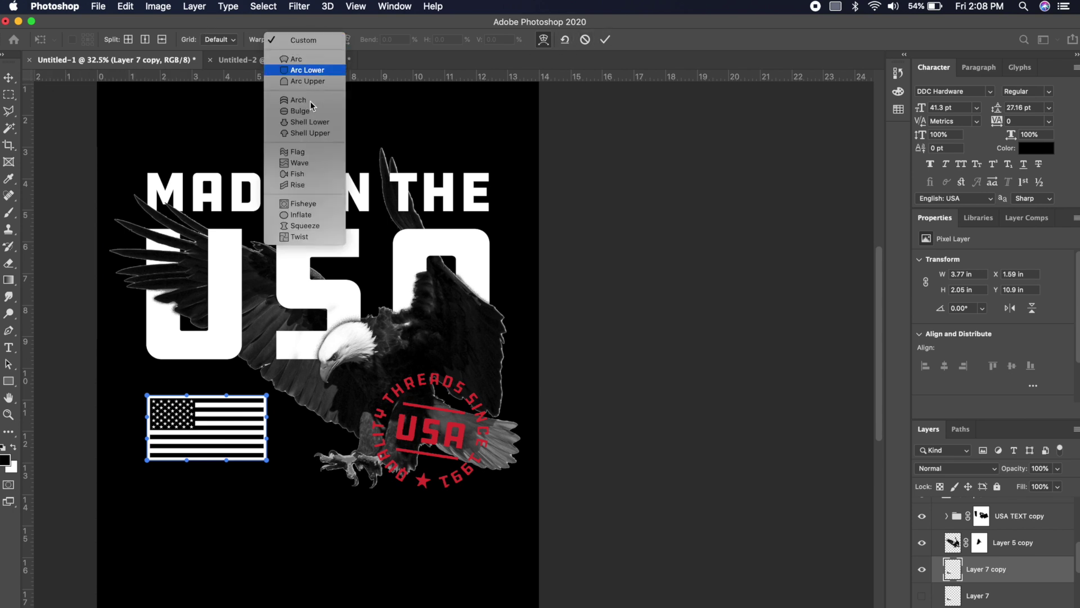
pyautogui.click(316, 150)
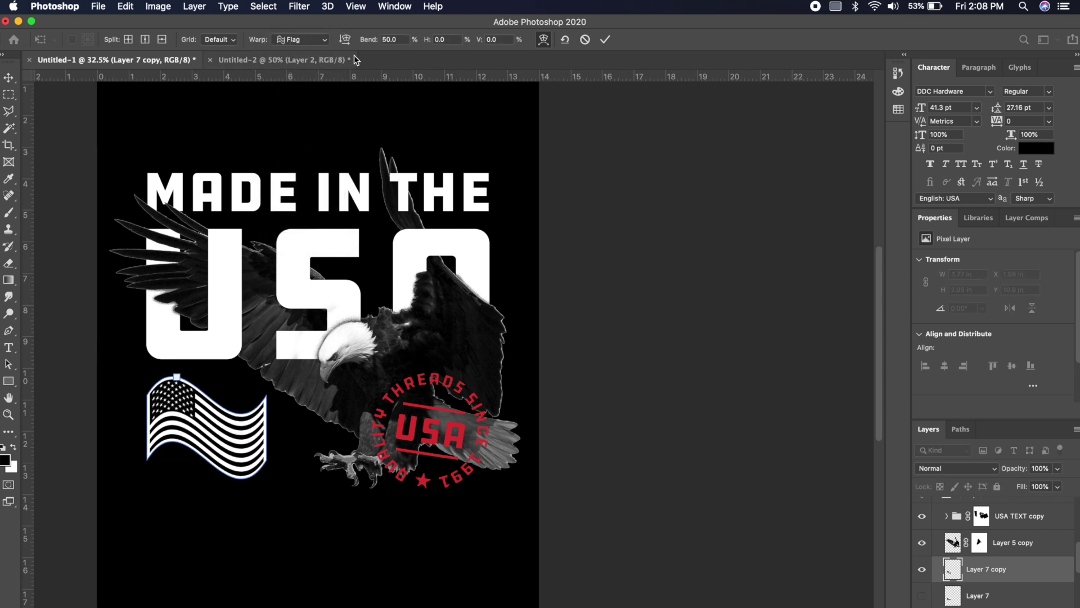
pyautogui.moveTo(369, 39); pyautogui.dragTo(55, 57)
pyautogui.press('Return')
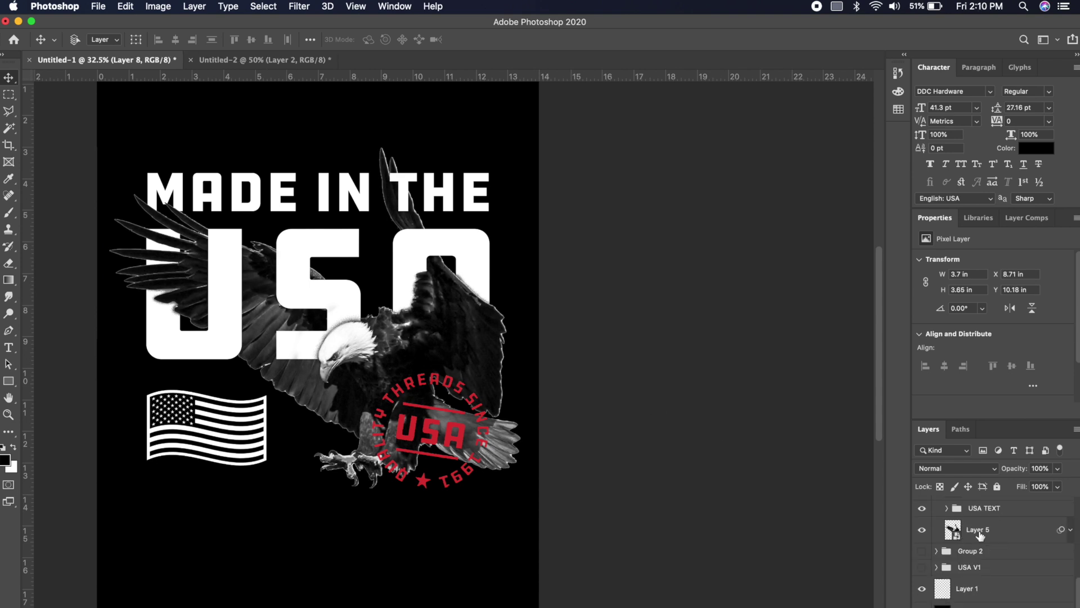
# - Group all the layers of the finished design down through Layer 5 and name the group DESIGN 1
pyautogui.keyDown('shift'); pyautogui.click(979, 534); pyautogui.keyUp('shift')
pyautogui.press('super+g')
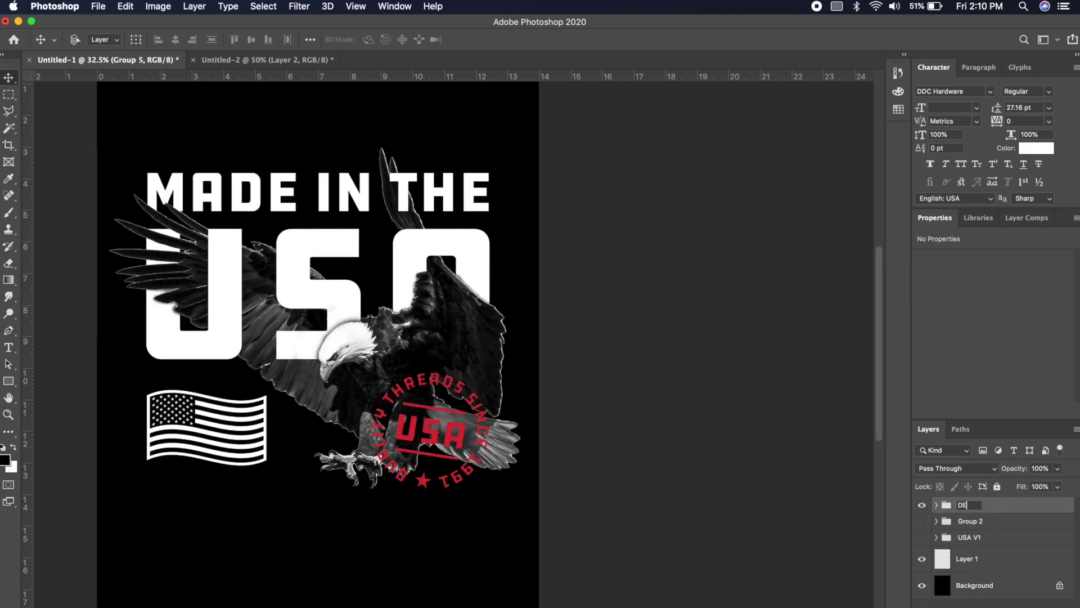
pyautogui.write('1')
pyautogui.press('Return')
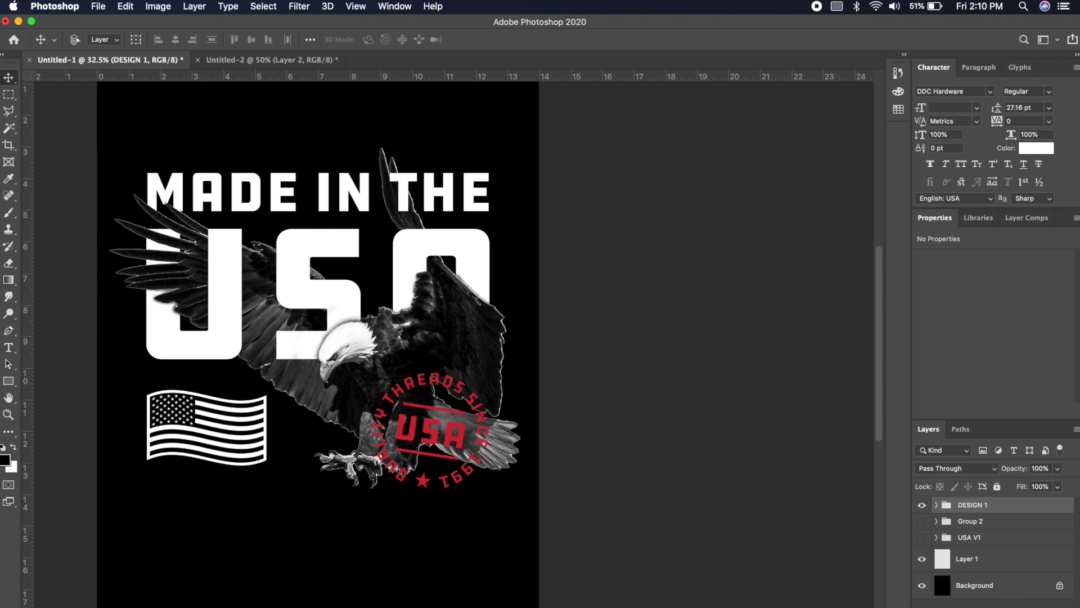
# - Switch to the browser and copy the Cracked Concrete Texture image from the Lost & Taken concrete category
pyautogui.press('super+Tab')
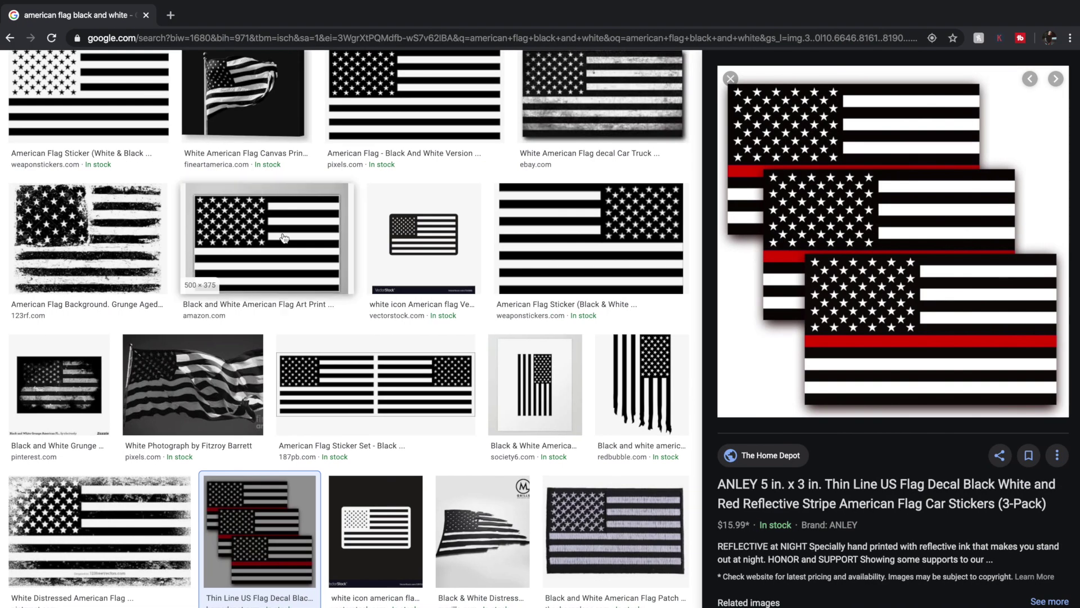
pyautogui.scroll(10, 284, 237)
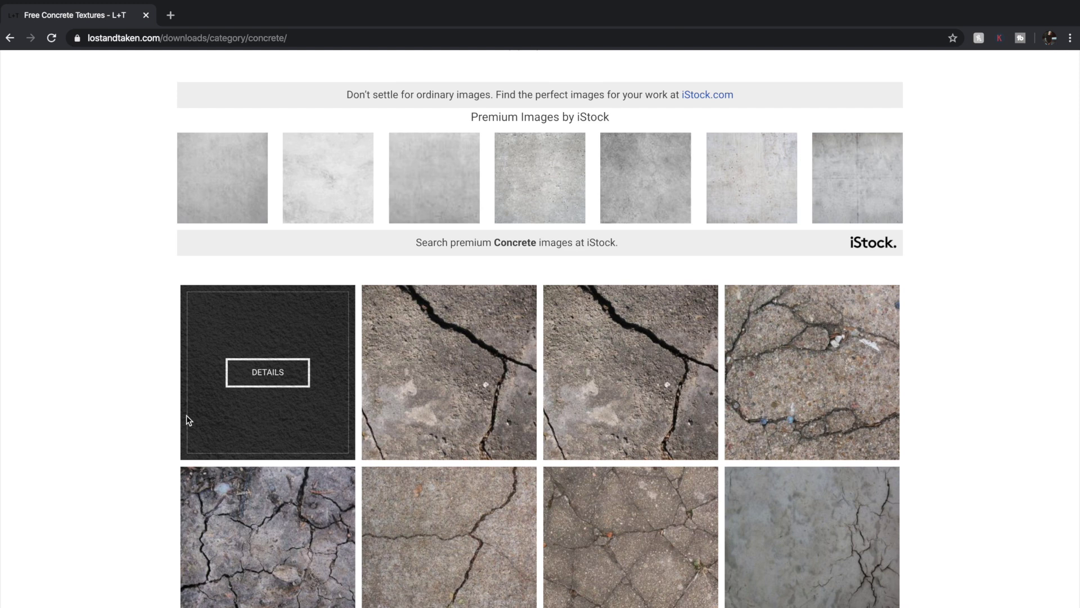
pyautogui.scroll(-2, 187, 415)
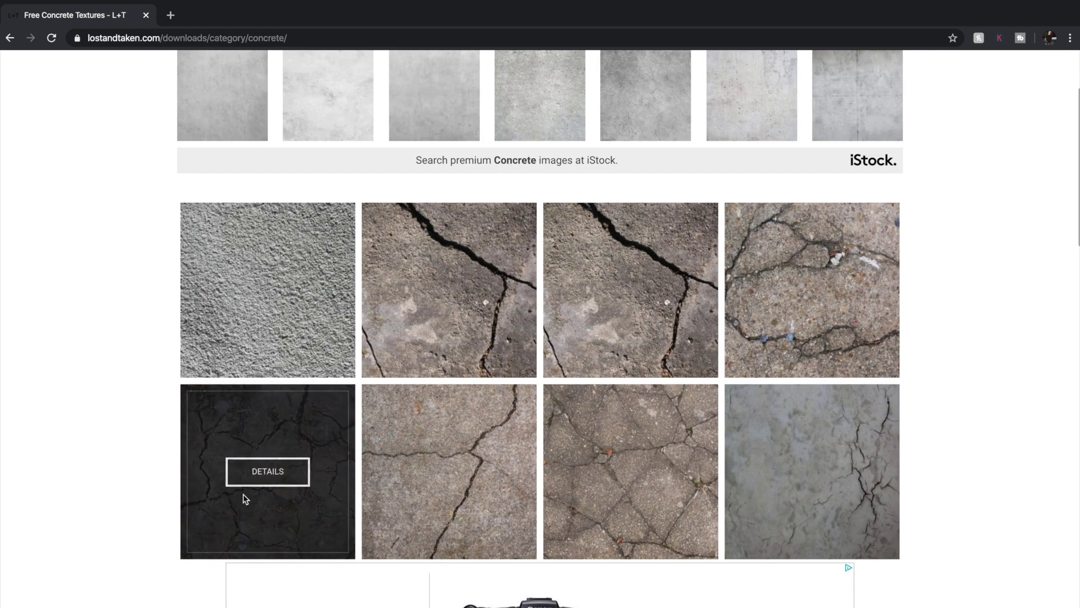
pyautogui.click(282, 479)
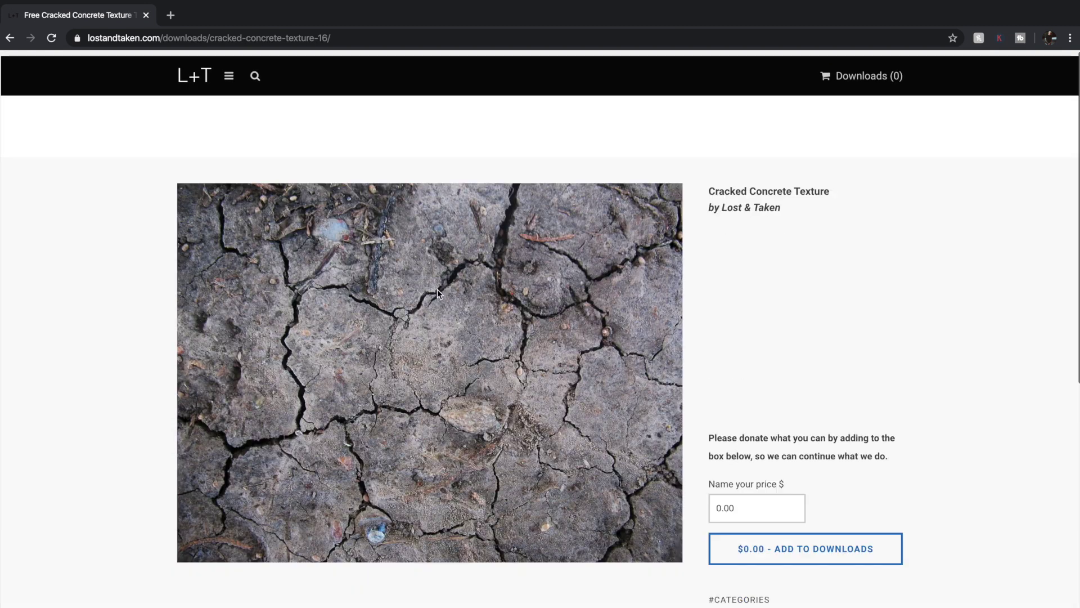
pyautogui.rightClick(437, 289)
pyautogui.click(476, 320)
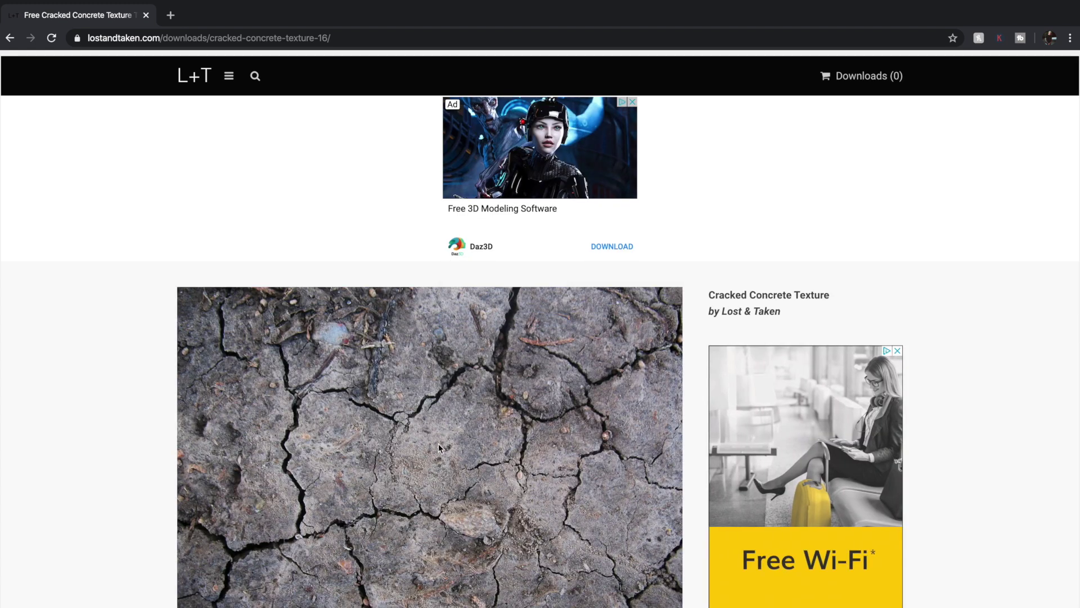
pyautogui.scroll(-3, 438, 444)
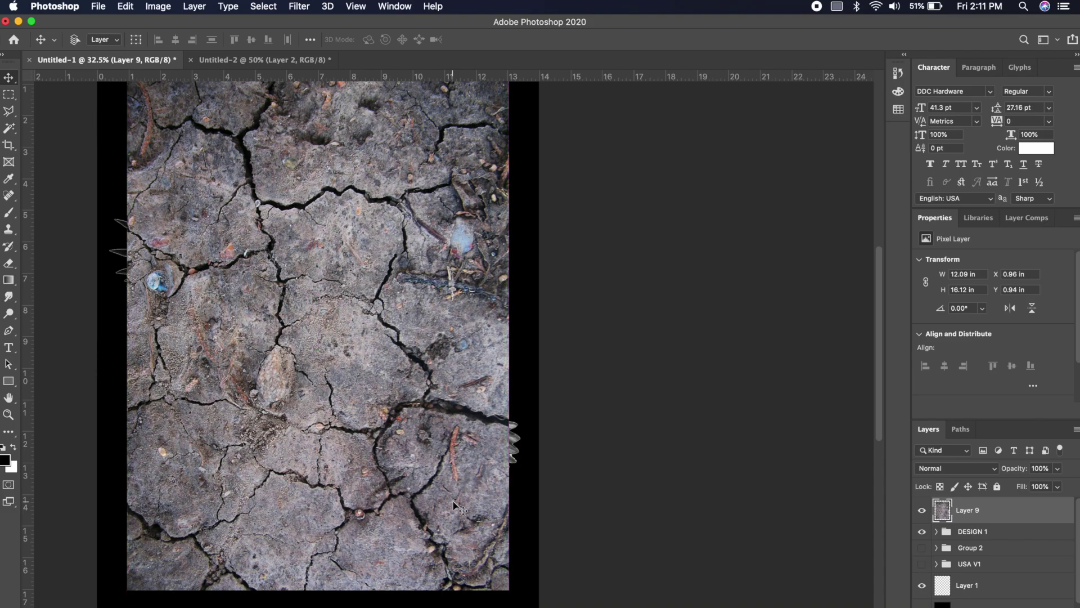
# - Enlarge the cracked concrete texture to about 15.4 by 20.5 in to cover the canvas and clip it to the DESIGN 1 group
pyautogui.scroll(-3, 453, 500)
pyautogui.hotkey('ctrl', 't')
pyautogui.moveTo(555, 210); pyautogui.dragTo(607, 187)
pyautogui.press('Return')
pyautogui.scroll(1, 603, 311)
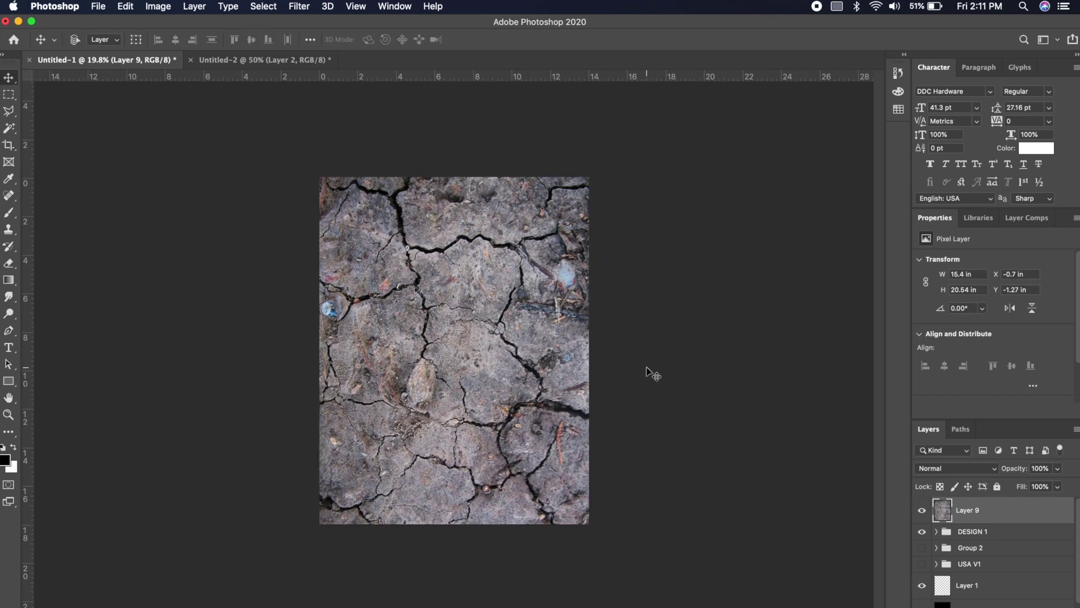
pyautogui.keyDown('alt'); pyautogui.click(989, 519); pyautogui.keyUp('alt')
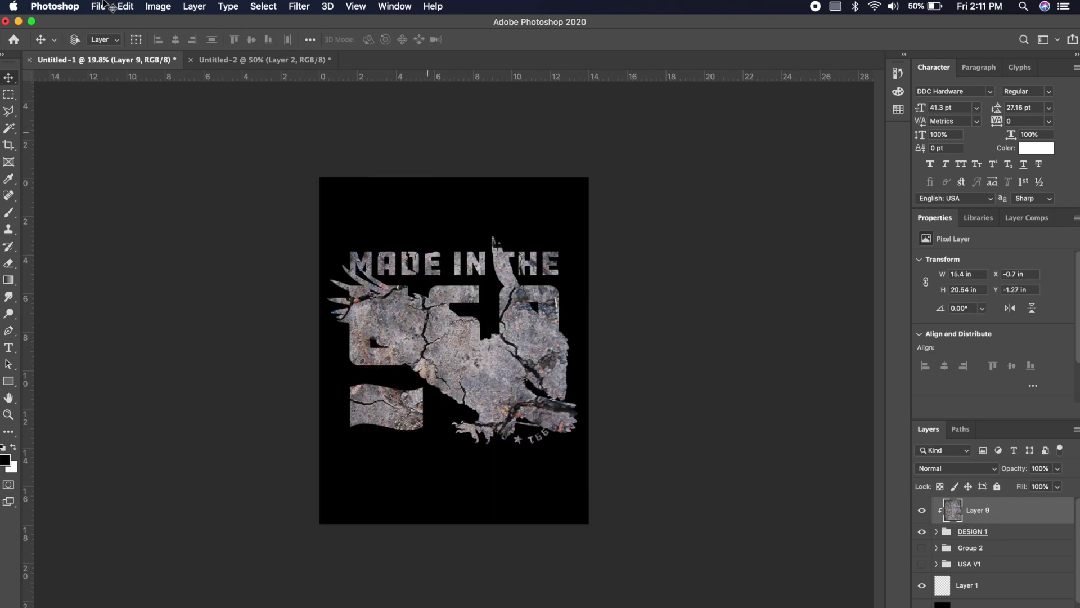
# - Desaturate the cracked concrete texture and set its blend mode to Multiply
pyautogui.click(158, 6)
pyautogui.moveTo(172, 42)
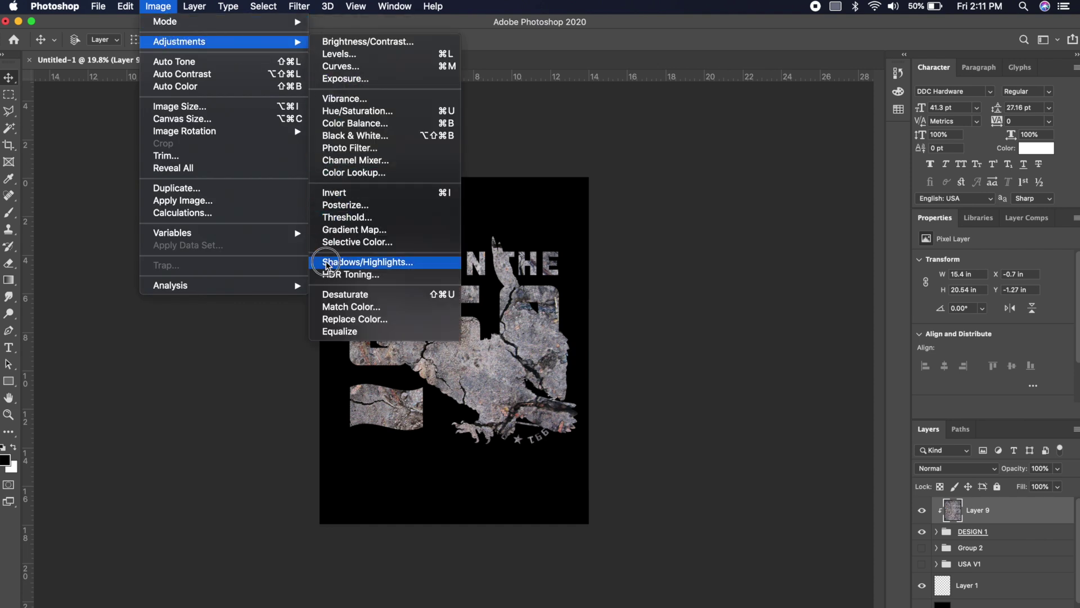
pyautogui.click(337, 294)
pyautogui.scroll(2, 520, 319)
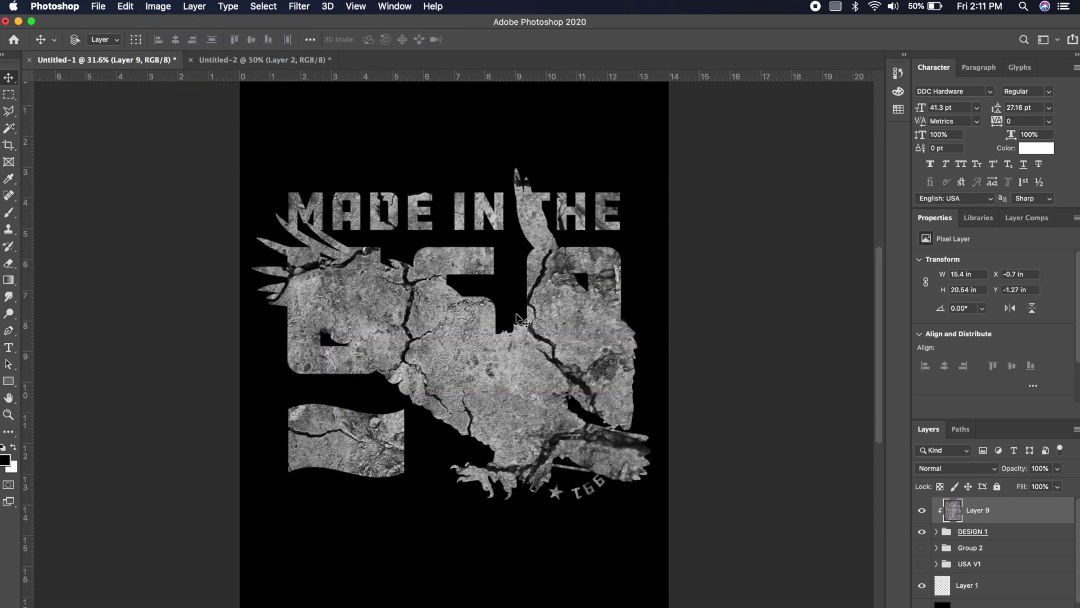
pyautogui.click(950, 468)
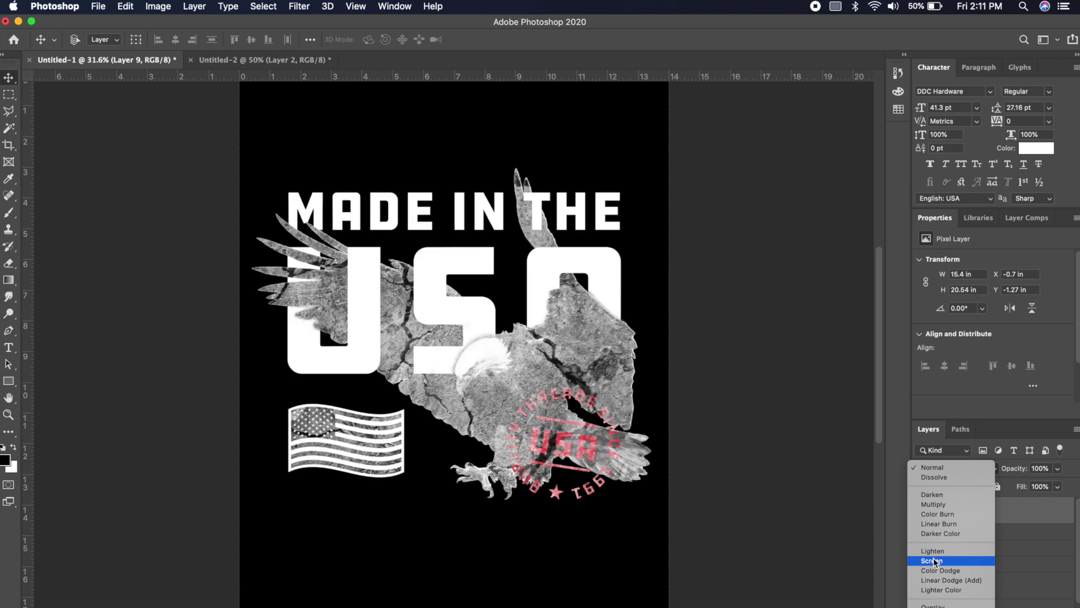
pyautogui.click(938, 505)
# - Try brightening the cracked concrete texture with the Camera Raw Filter, and delete the texture layer
pyautogui.click(299, 6)
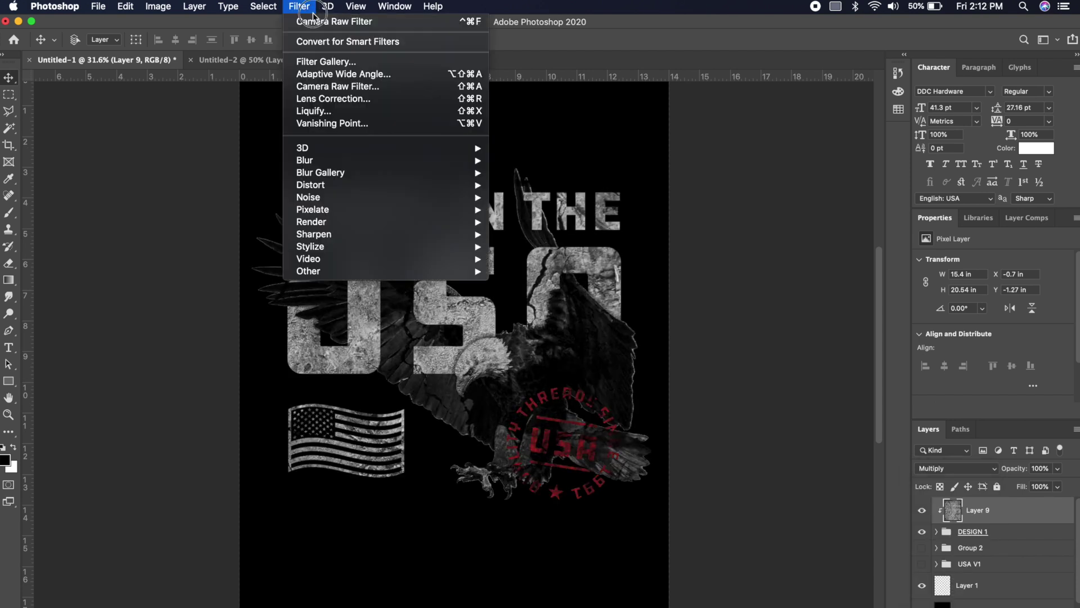
pyautogui.click(348, 87)
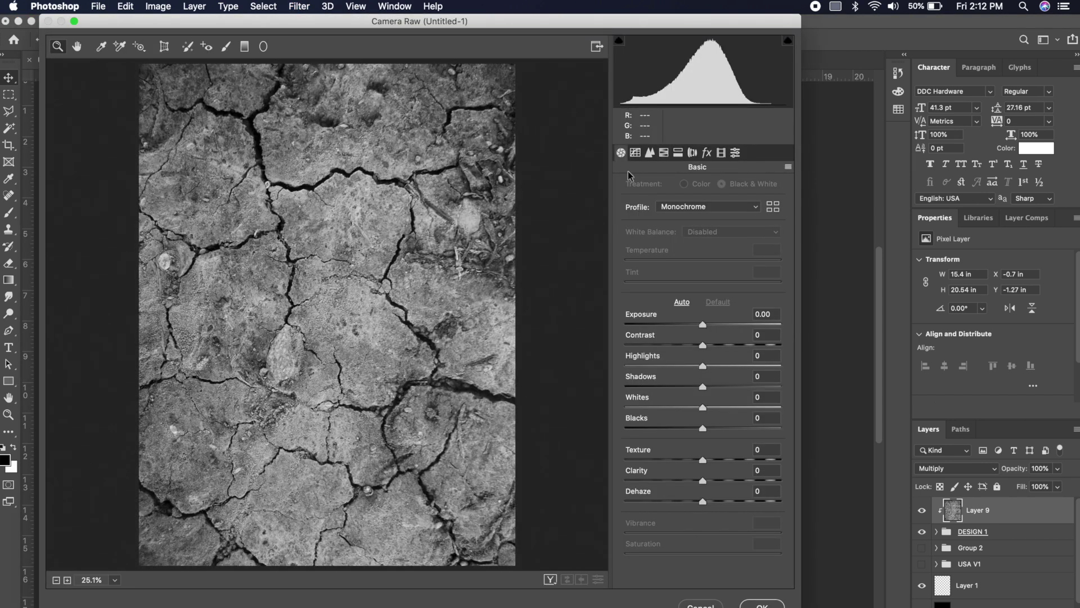
pyautogui.press('Return')
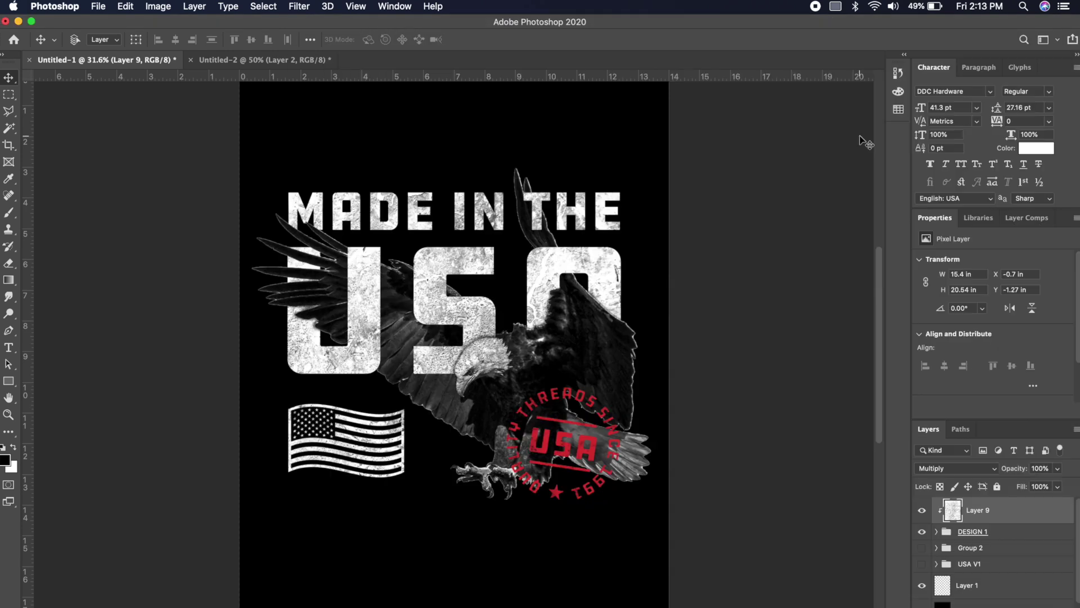
pyautogui.press('BackSpace')
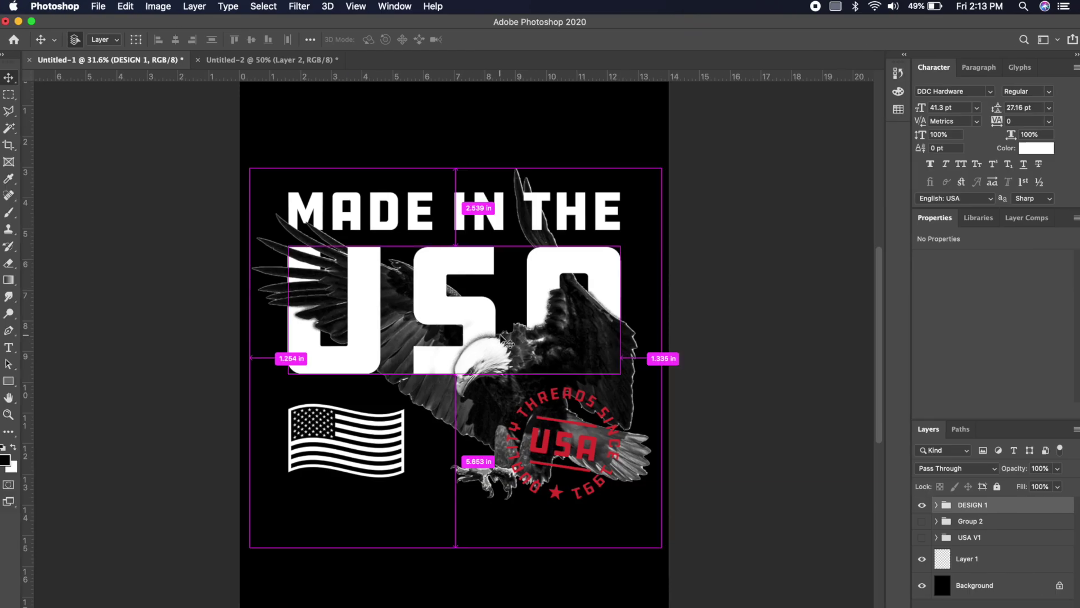
# - Enlarge the tan rock concrete texture to about 13.4 by 17.9 in over the artwork and clip it to DESIGN 1
pyautogui.hotkey('ctrl', 't')
pyautogui.moveTo(375, 244); pyautogui.dragTo(180, 127)
pyautogui.press('Return')
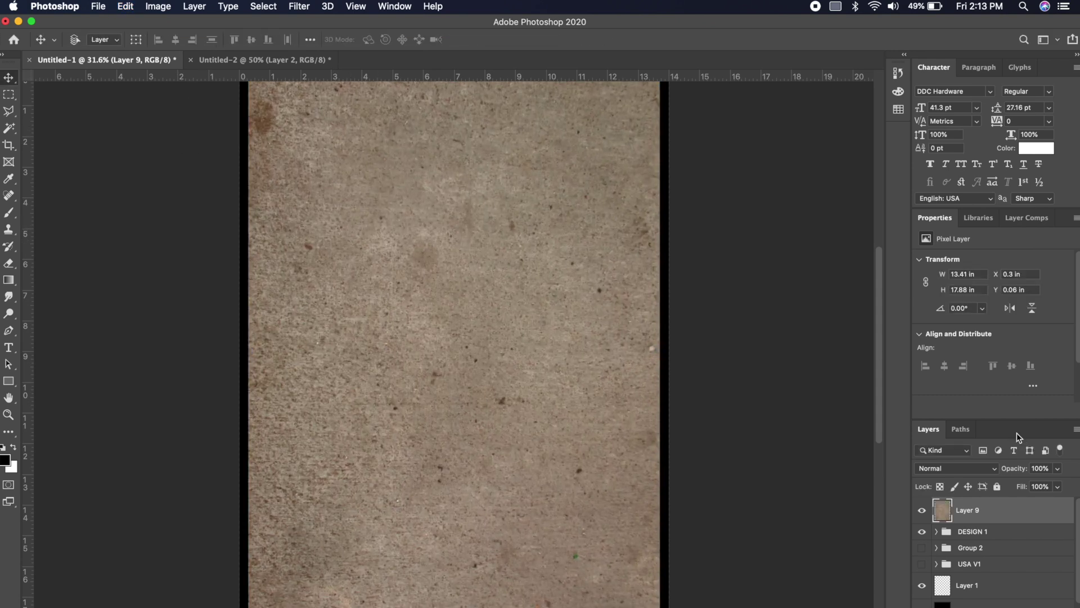
pyautogui.keyDown('alt'); pyautogui.click(978, 519); pyautogui.keyUp('alt')
# - Desaturate the tan rock concrete texture and set its blend mode to Multiply
pyautogui.click(154, 6)
pyautogui.moveTo(168, 41)
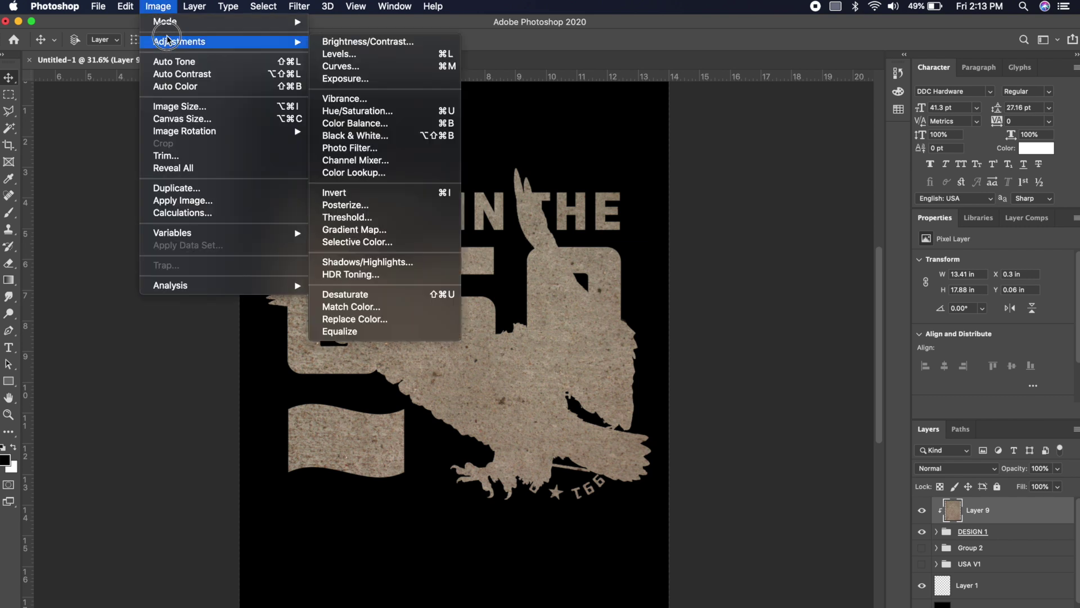
pyautogui.click(335, 292)
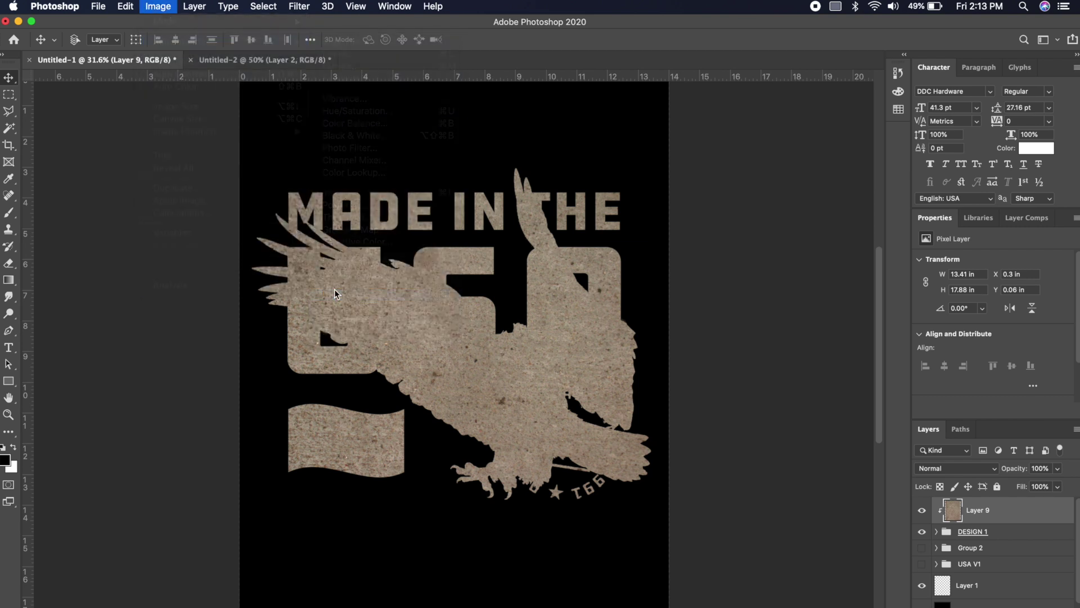
pyautogui.click(950, 470)
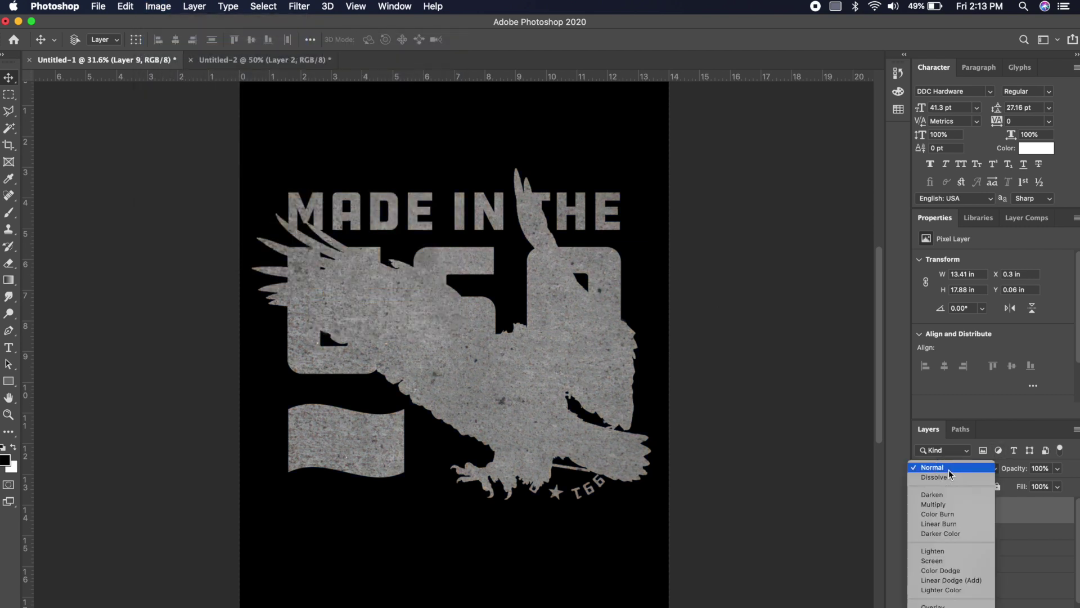
pyautogui.click(937, 508)
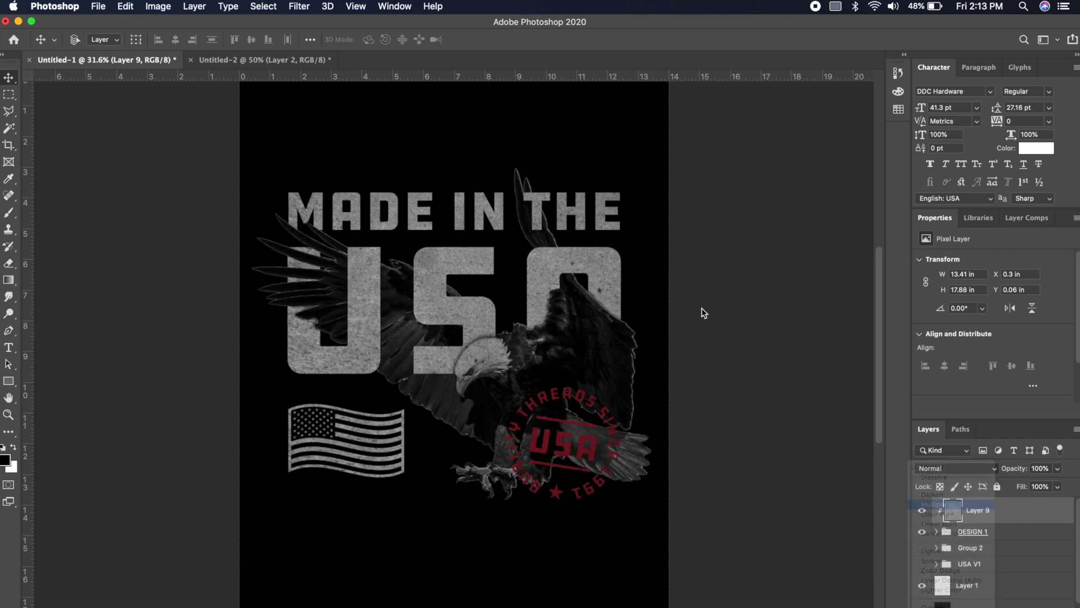
# - Brighten the concrete texture with the Camera Raw Filter to leave only fine dark specks on the design
pyautogui.click(293, 6)
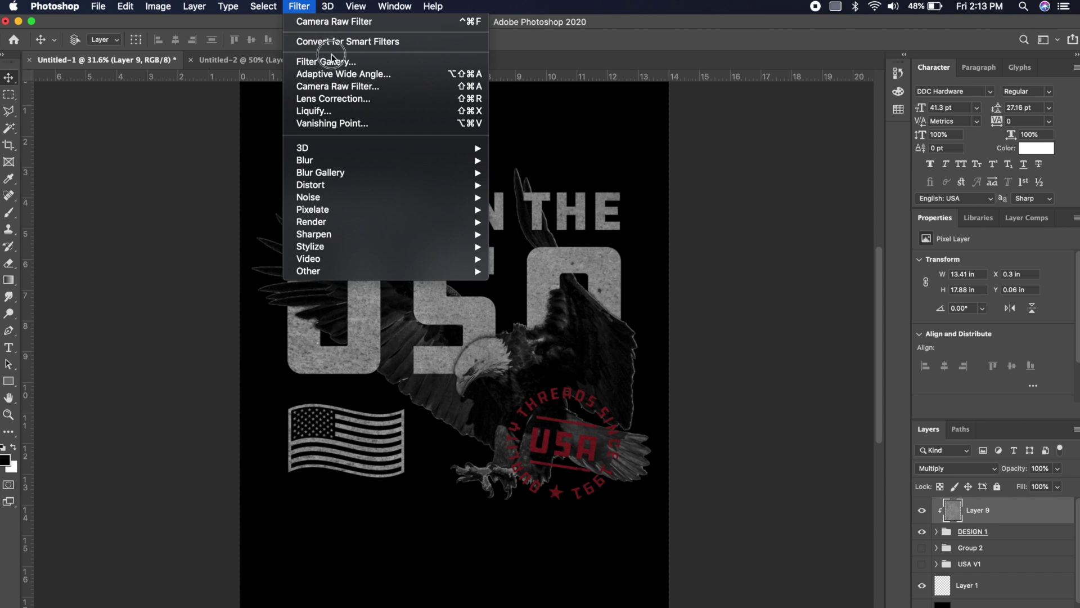
pyautogui.click(336, 86)
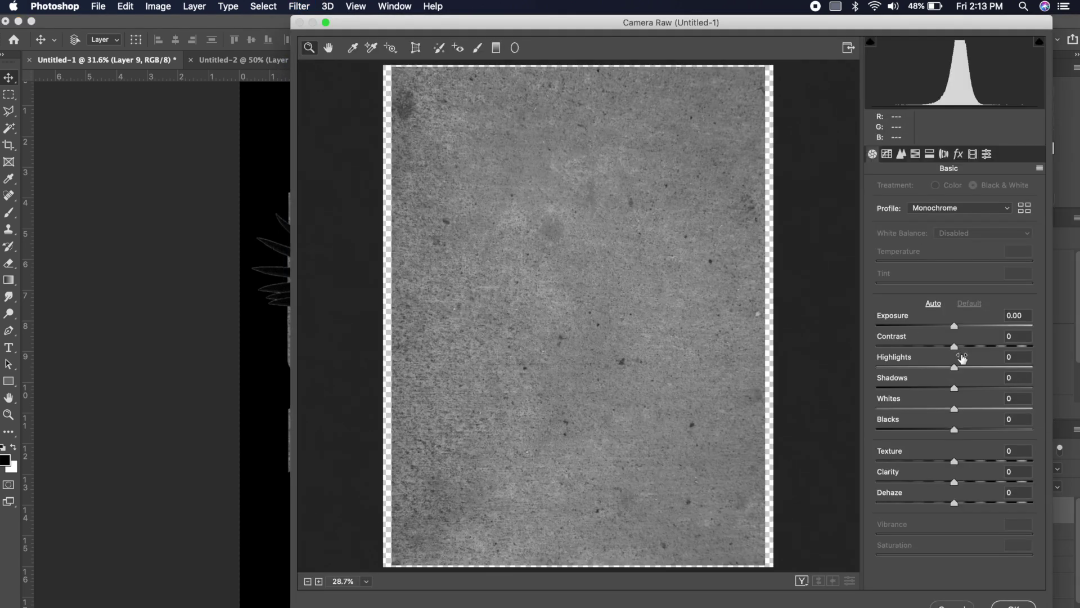
pyautogui.moveTo(962, 358); pyautogui.dragTo(1018, 363)
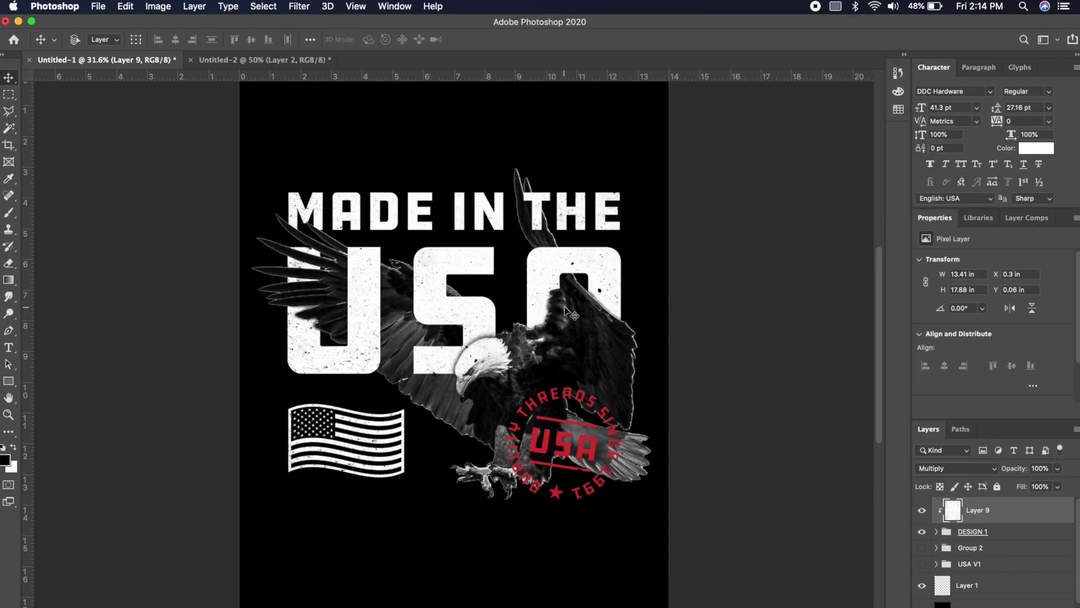
pyautogui.scroll(1, 568, 311)
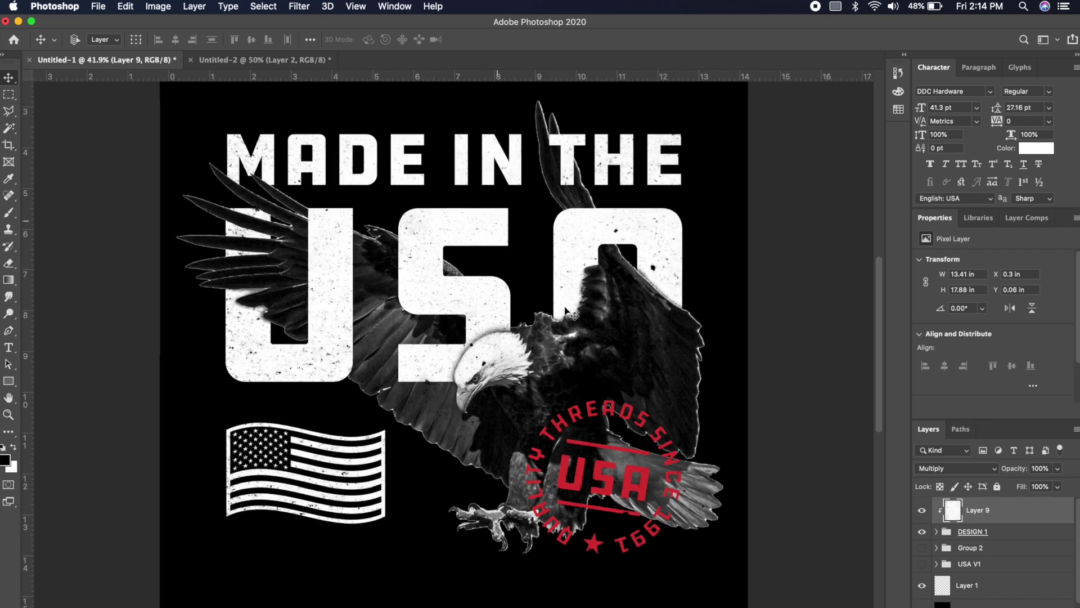
pyautogui.scroll(-1, 568, 311)
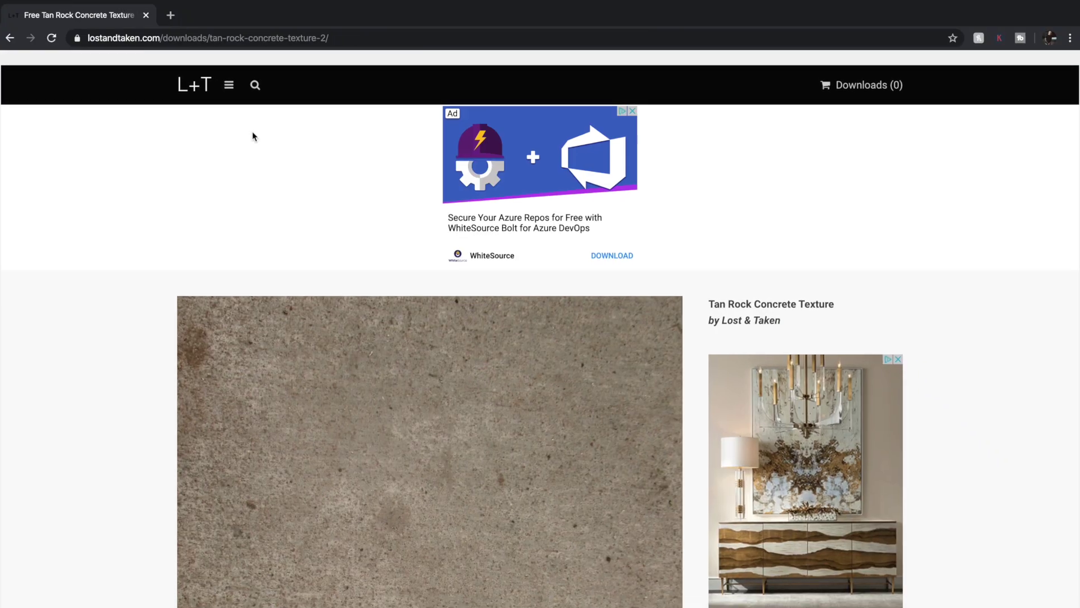
# - Copy the 20th Century Brown Vintage Paper image from the Vintage Paper category of the Lost & Taken site in the browser
pyautogui.click(194, 77)
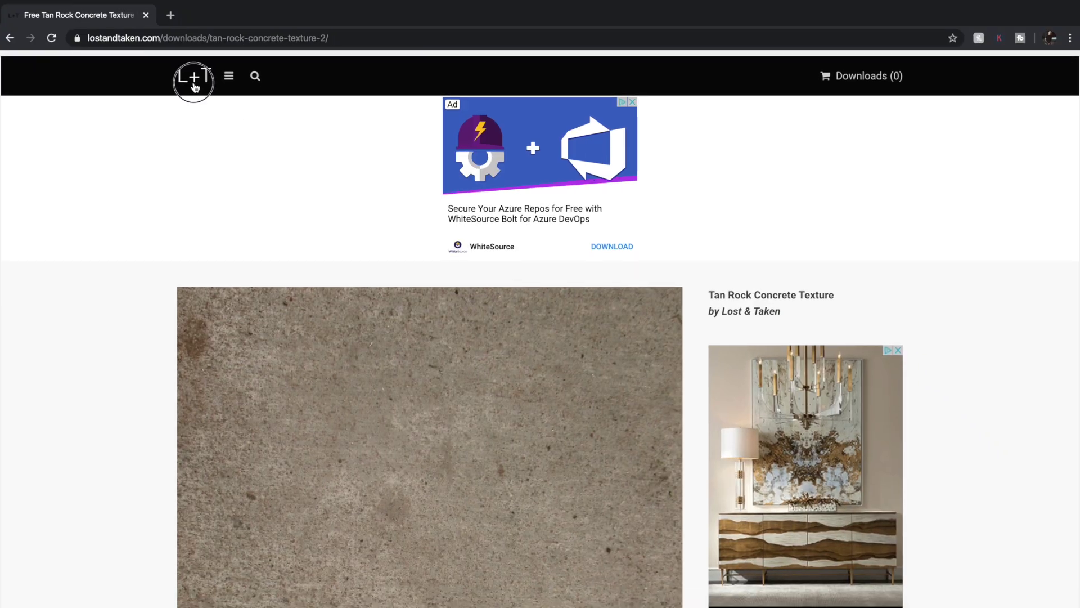
pyautogui.click(394, 407)
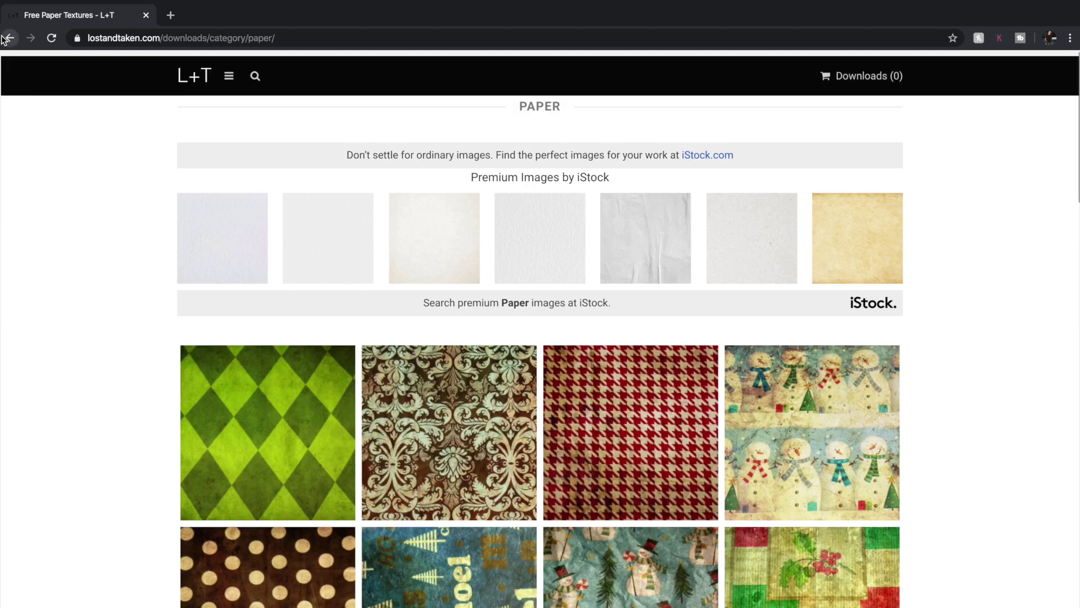
pyautogui.click(8, 38)
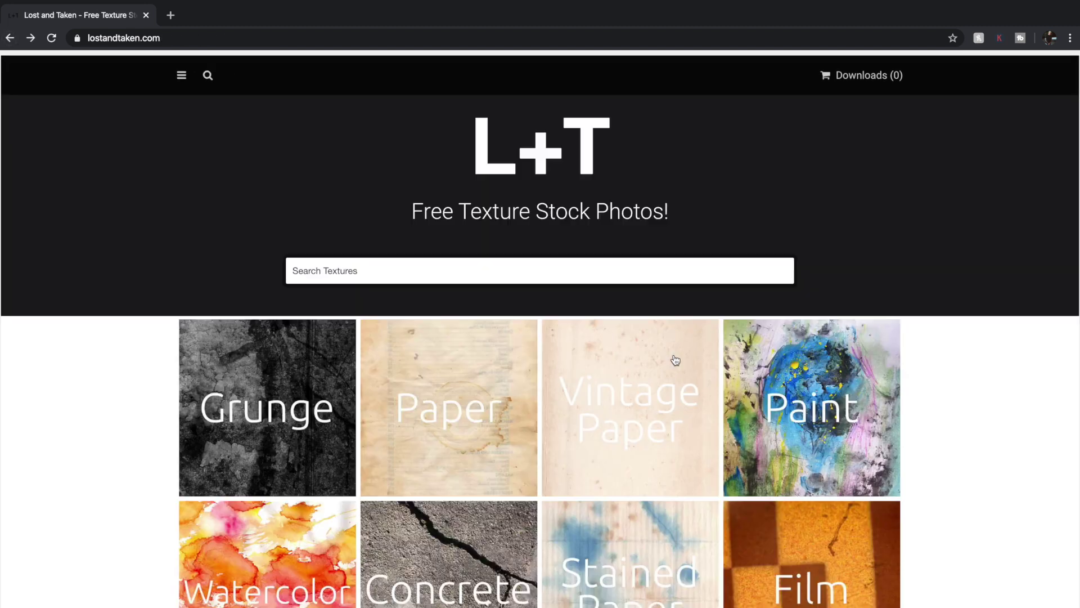
pyautogui.click(632, 390)
pyautogui.scroll(-10, 632, 390)
pyautogui.click(631, 388)
pyautogui.rightClick(442, 335)
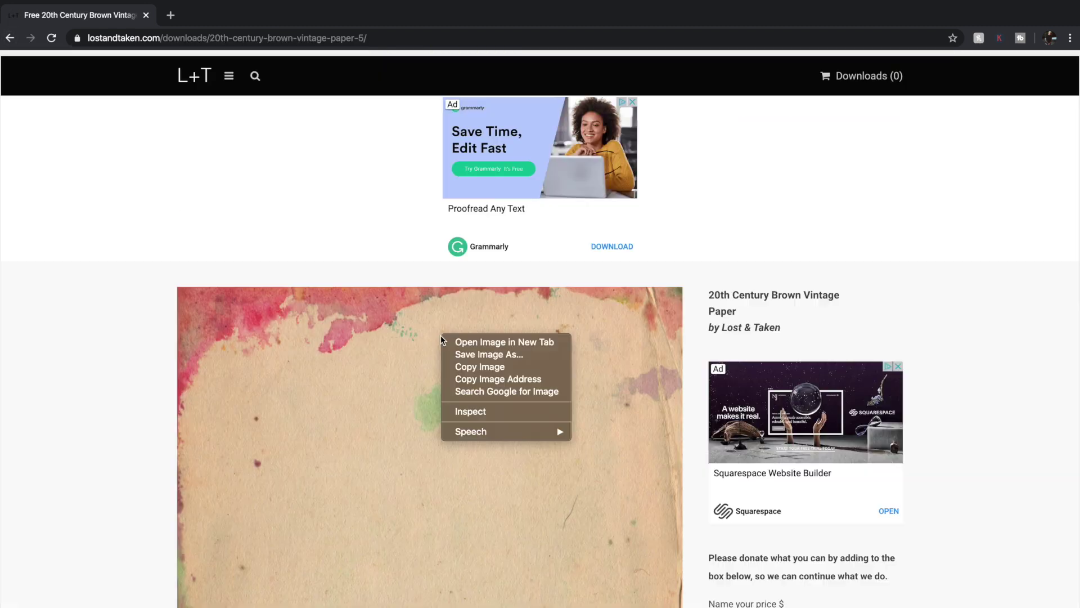
pyautogui.click(479, 367)
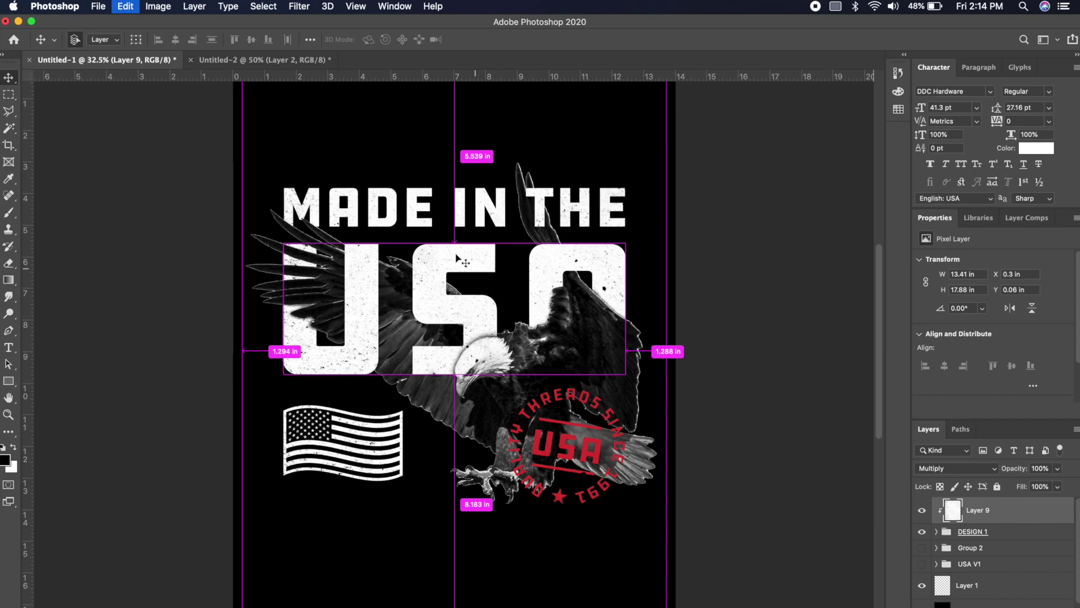
# - Paste the vintage paper image above the concrete texture, enlarged to about 273%, and clip it to DESIGN 1
pyautogui.press('super+v')
pyautogui.press('super+t')
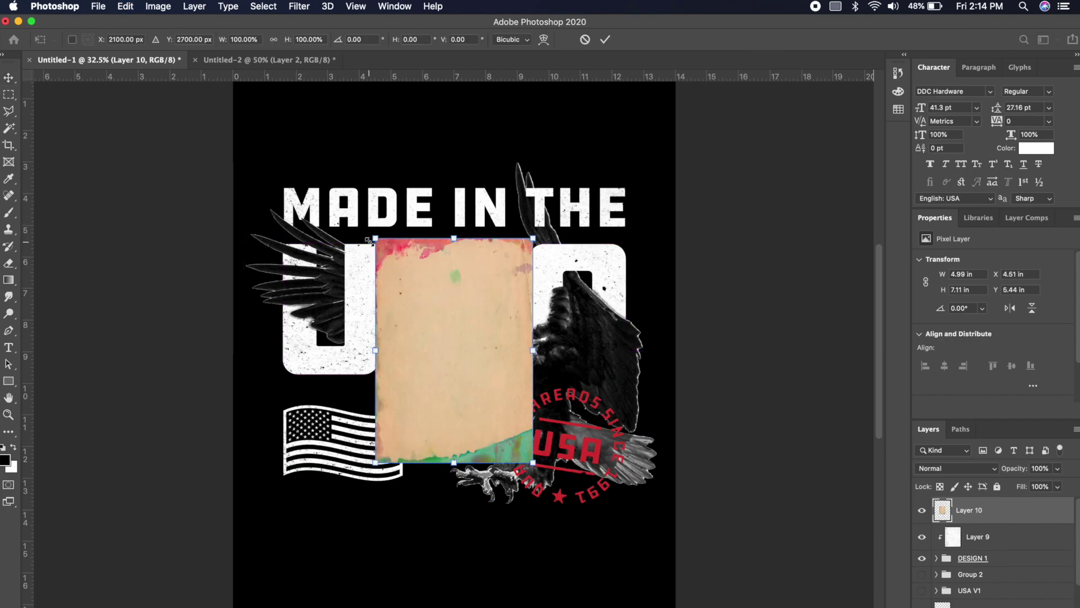
pyautogui.moveTo(205, 176); pyautogui.dragTo(115, 126)
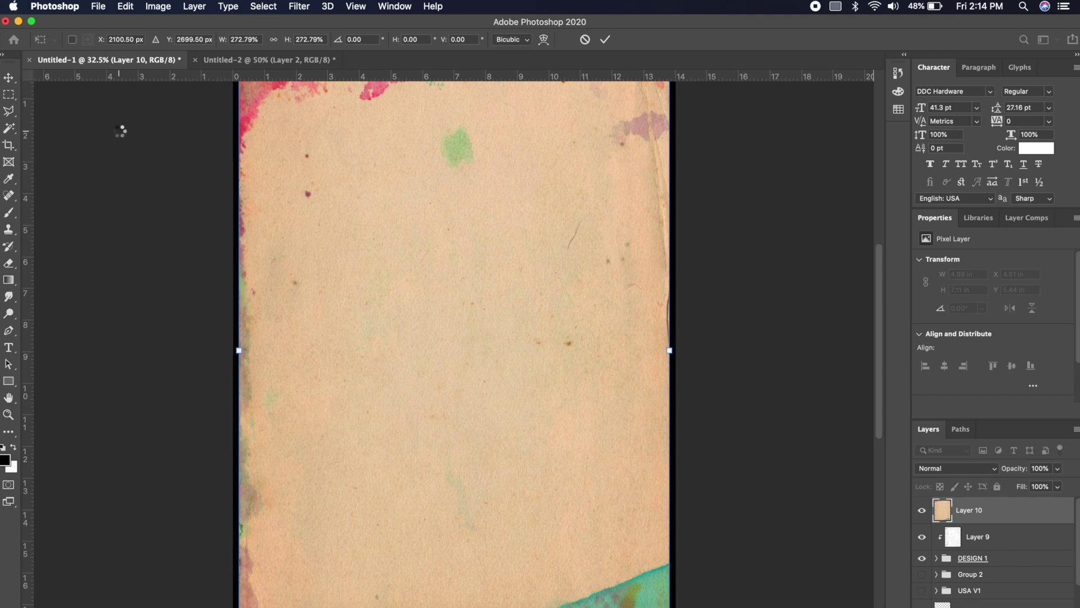
pyautogui.press('Return')
pyautogui.keyDown('alt'); pyautogui.click(989, 521); pyautogui.keyUp('alt')
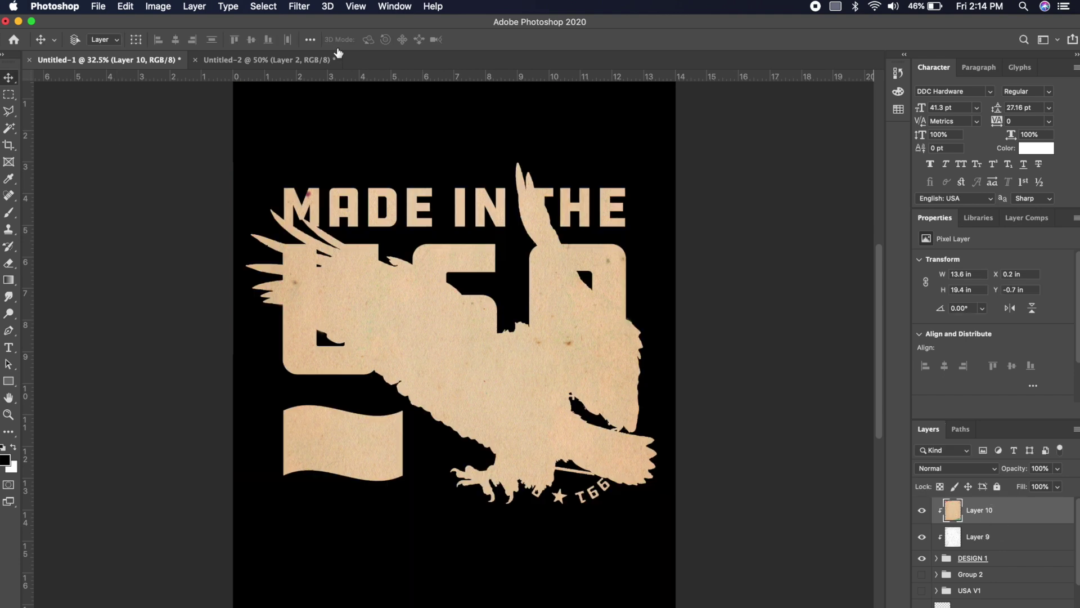
# - Desaturate the vintage paper texture in the Camera Raw Filter with Vibrance and Saturation at -100, and set Clarity to +22
pyautogui.click(299, 7)
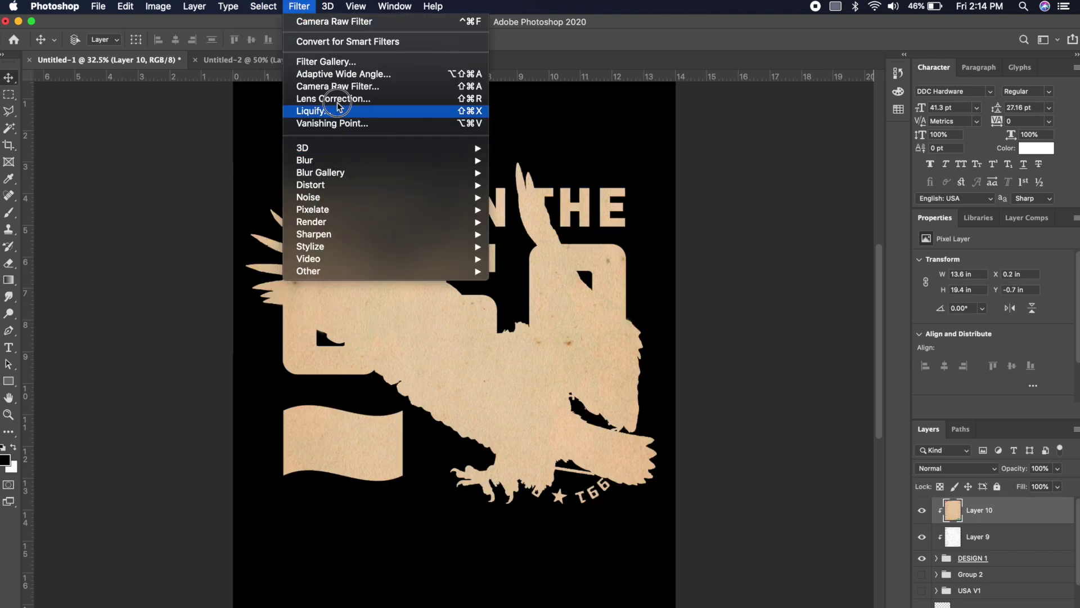
pyautogui.click(335, 86)
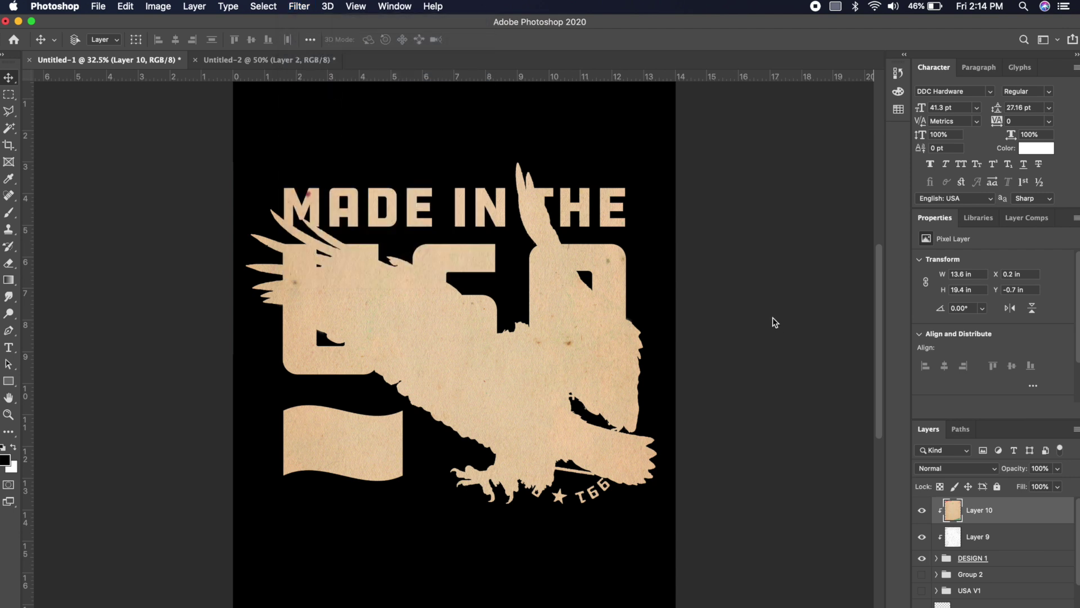
pyautogui.press('shift+super+a')
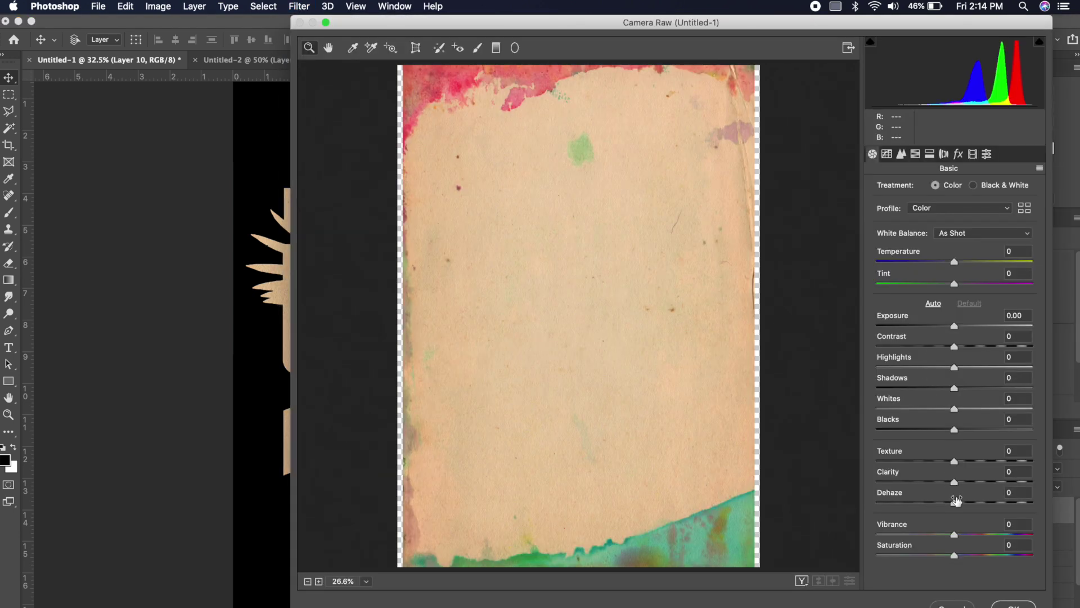
pyautogui.moveTo(954, 553); pyautogui.dragTo(817, 558)
pyautogui.moveTo(900, 535); pyautogui.dragTo(820, 543)
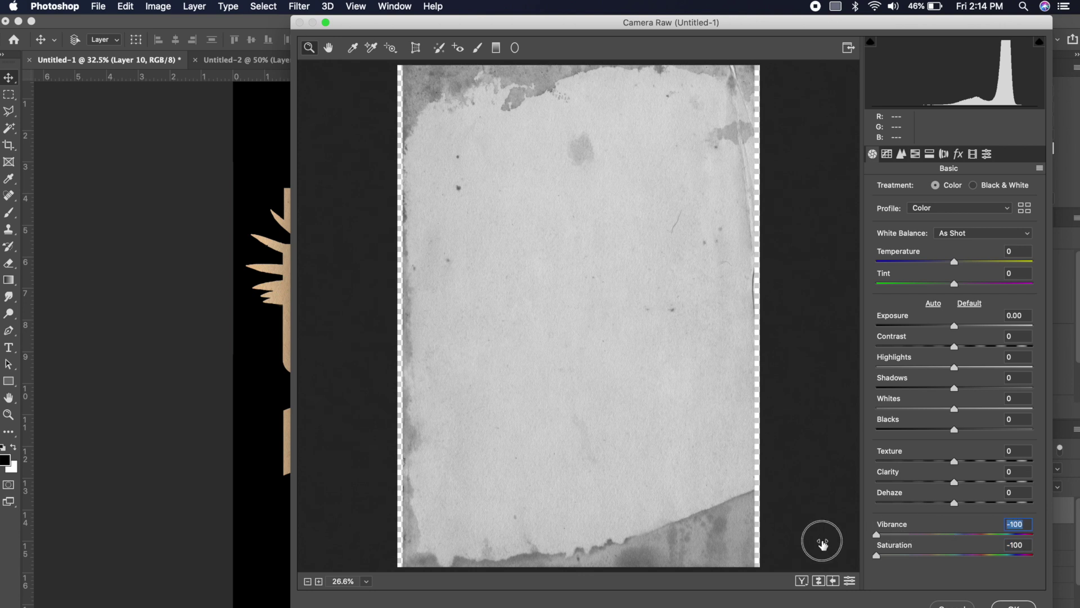
pyautogui.moveTo(955, 483); pyautogui.dragTo(974, 488)
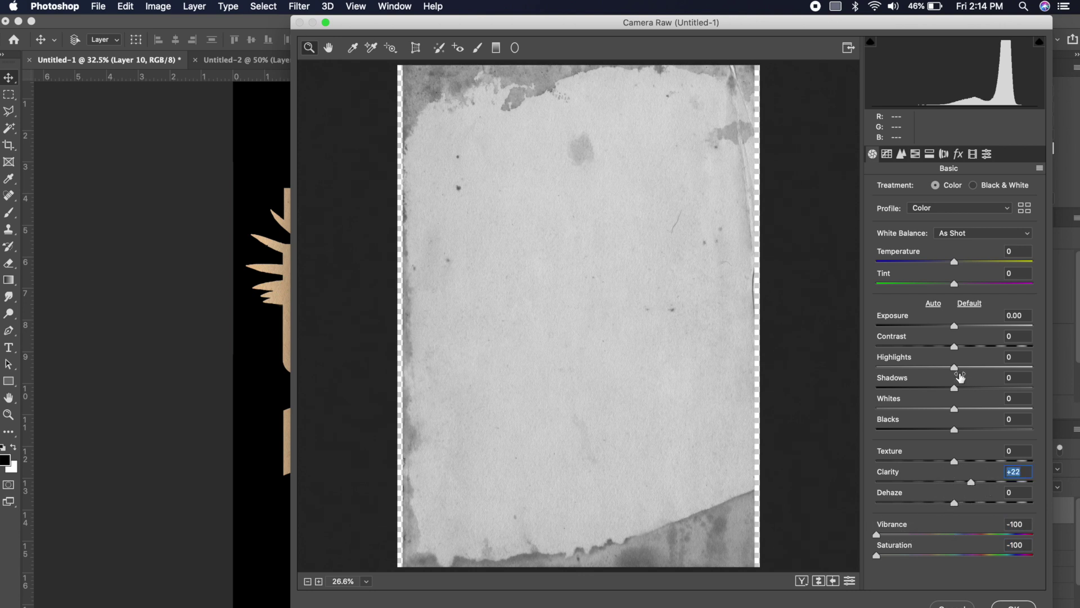
# - Apply Exposure -0.05, Highlights -43, Shadows -53, Whites +66 and Blacks -86 to the paper texture, and set its blend mode to Multiply
pyautogui.moveTo(954, 388); pyautogui.dragTo(1004, 408)
pyautogui.moveTo(946, 430); pyautogui.dragTo(888, 433)
pyautogui.moveTo(954, 367); pyautogui.dragTo(920, 367)
pyautogui.moveTo(953, 327)
pyautogui.mouseDown()
pyautogui.moveTo(942, 331)
pyautogui.moveTo(956, 330)
pyautogui.mouseUp()
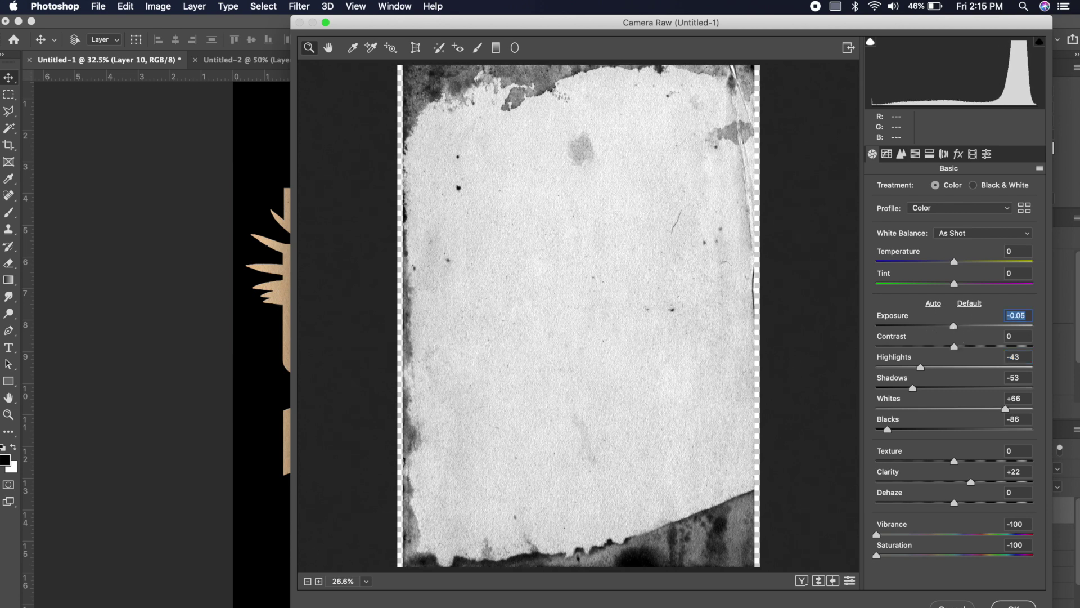
pyautogui.click(1016, 605)
pyautogui.click(950, 468)
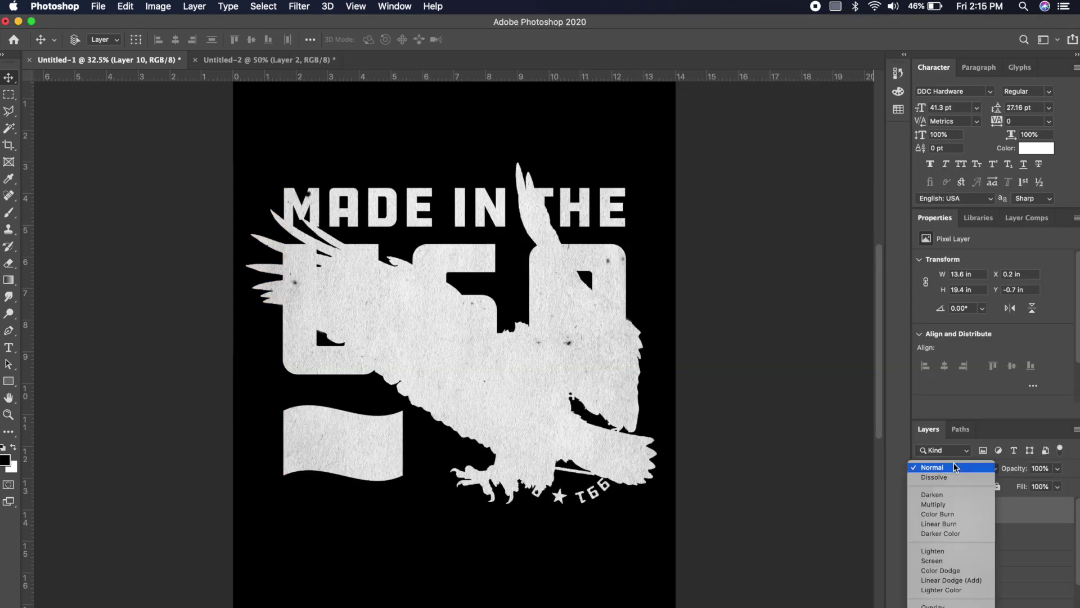
pyautogui.click(938, 505)
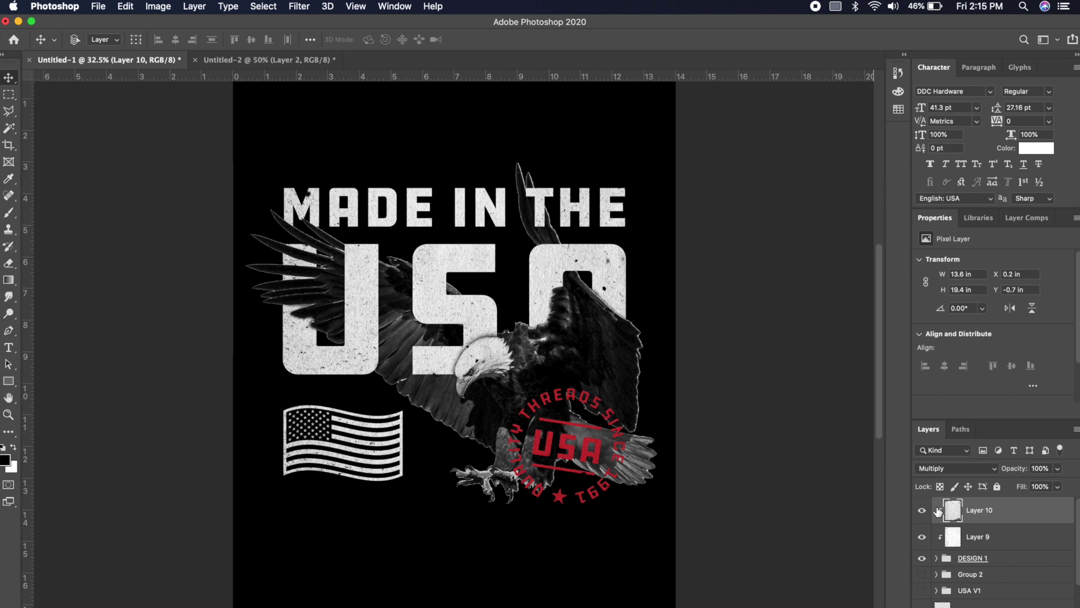
# - Apply the Camera Raw Filter to the paper texture again with Contrast +44, Highlights +28, Shadows -66, Whites +47 and Blacks -48
pyautogui.click(299, 6)
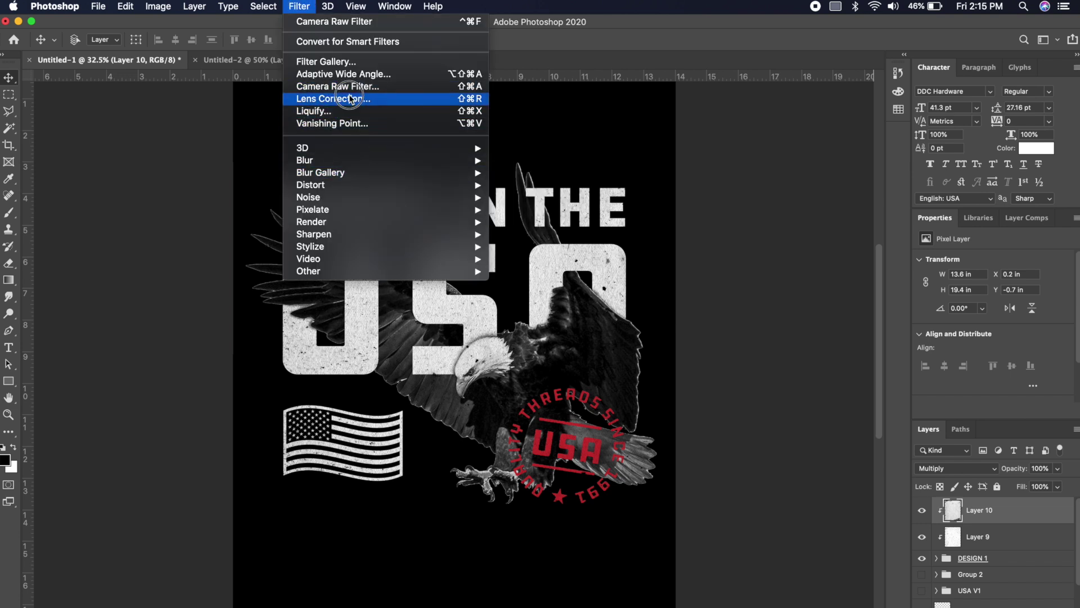
pyautogui.click(337, 86)
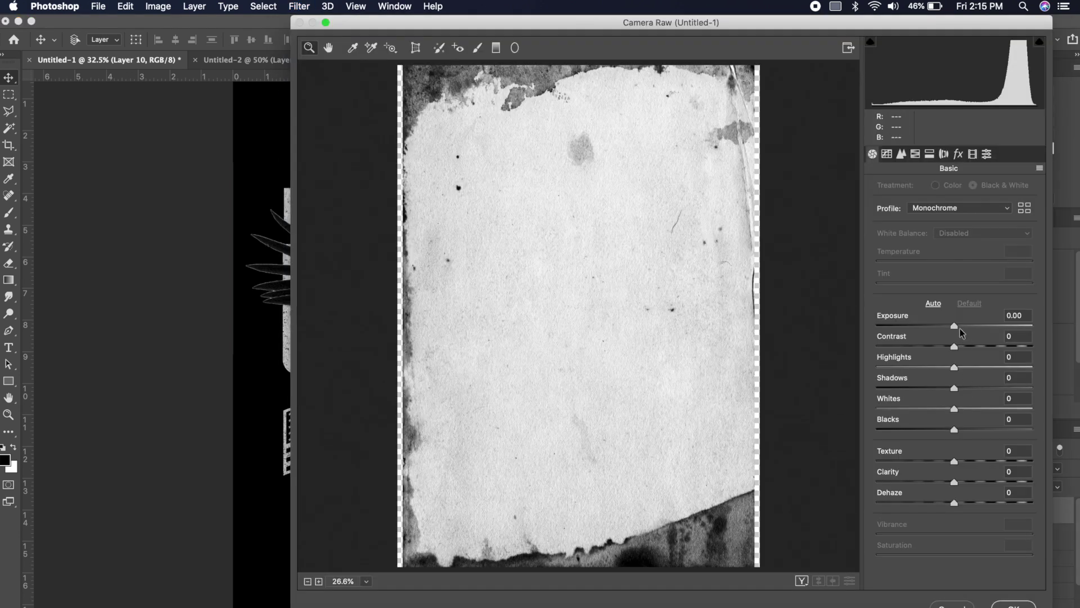
pyautogui.moveTo(962, 332); pyautogui.dragTo(966, 325)
pyautogui.doubleClick(966, 326)
pyautogui.moveTo(954, 409); pyautogui.dragTo(989, 409)
pyautogui.moveTo(954, 367); pyautogui.dragTo(976, 367)
pyautogui.moveTo(954, 346); pyautogui.dragTo(990, 347)
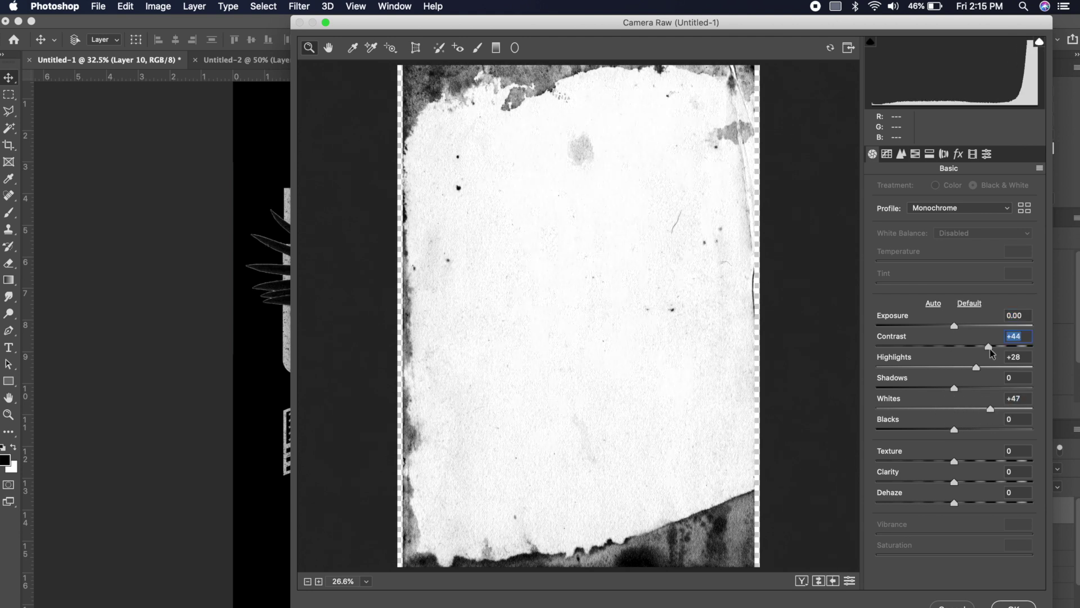
pyautogui.moveTo(955, 431); pyautogui.dragTo(916, 429)
pyautogui.moveTo(953, 388); pyautogui.dragTo(903, 389)
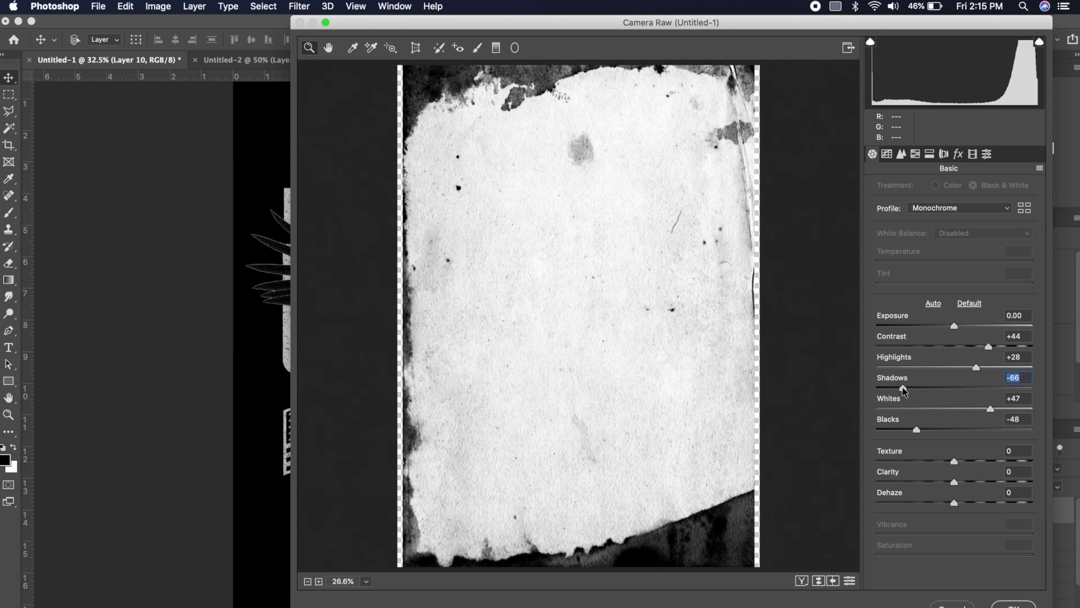
pyautogui.press('Return')
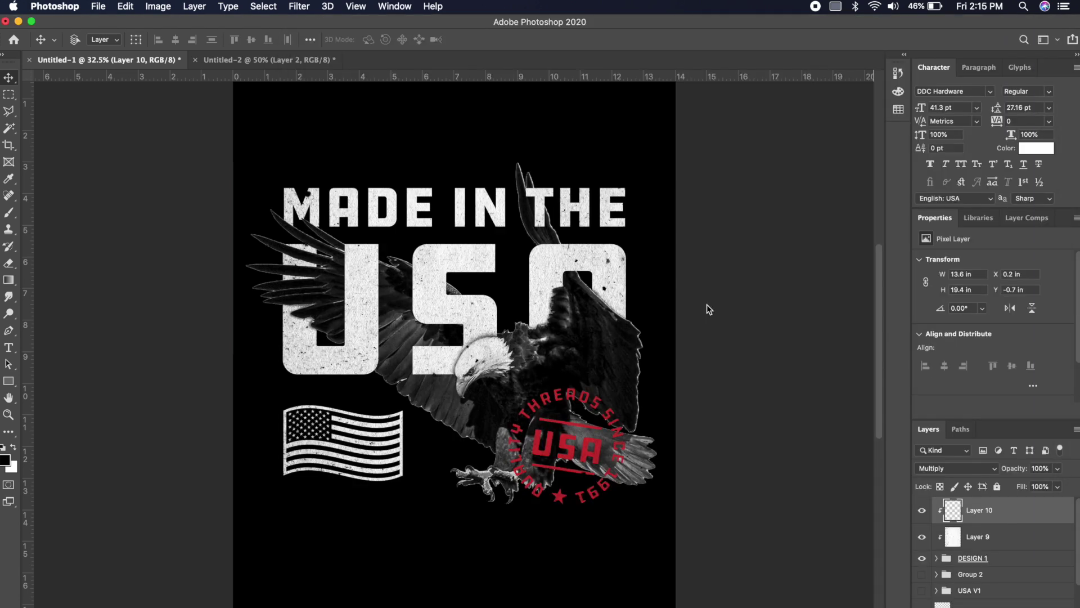
# - Add a Gradient Map adjustment layer above the paper texture with the violet-to-orange preset, clipped to DESIGN 1
pyautogui.click(999, 605)
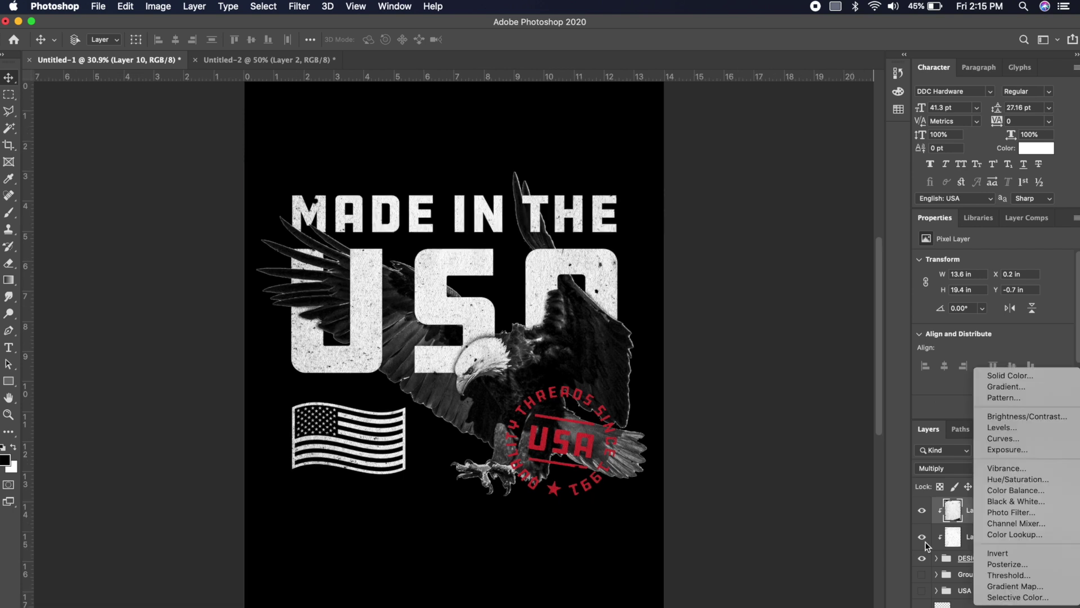
pyautogui.click(1034, 588)
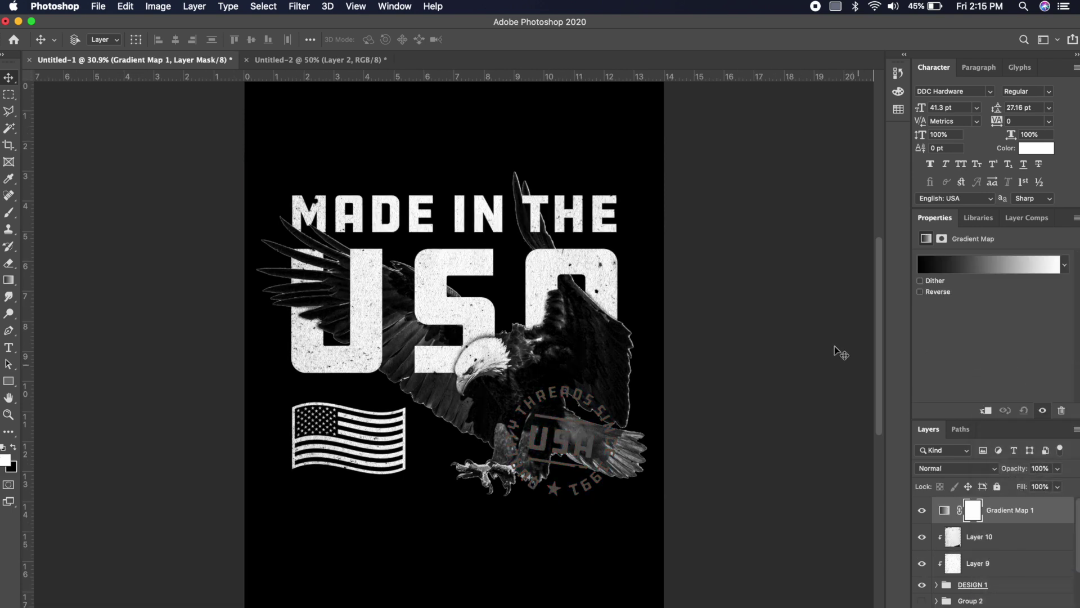
pyautogui.click(1057, 263)
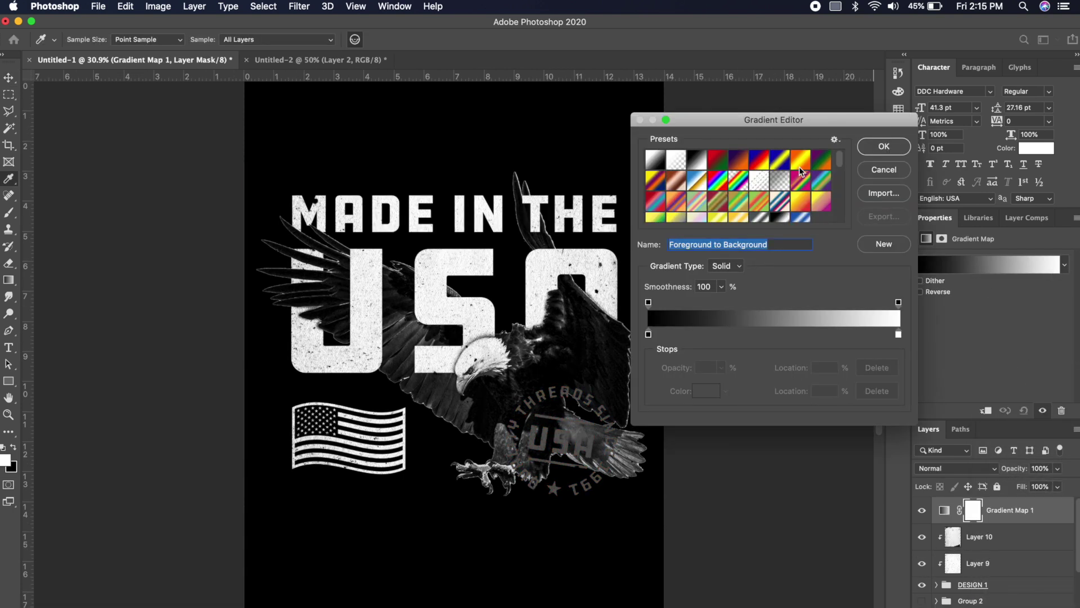
pyautogui.click(759, 159)
pyautogui.click(738, 159)
pyautogui.click(884, 146)
# - Set the Gradient Map layer's blend mode to Screen and reduce its opacity to about 52%
pyautogui.click(969, 468)
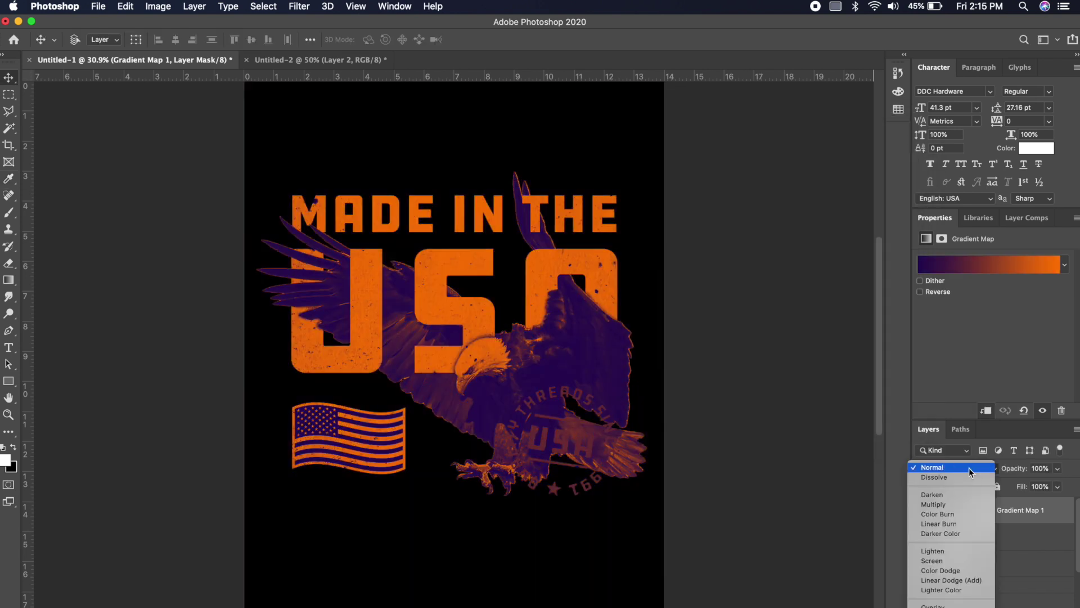
pyautogui.click(969, 467)
pyautogui.click(968, 468)
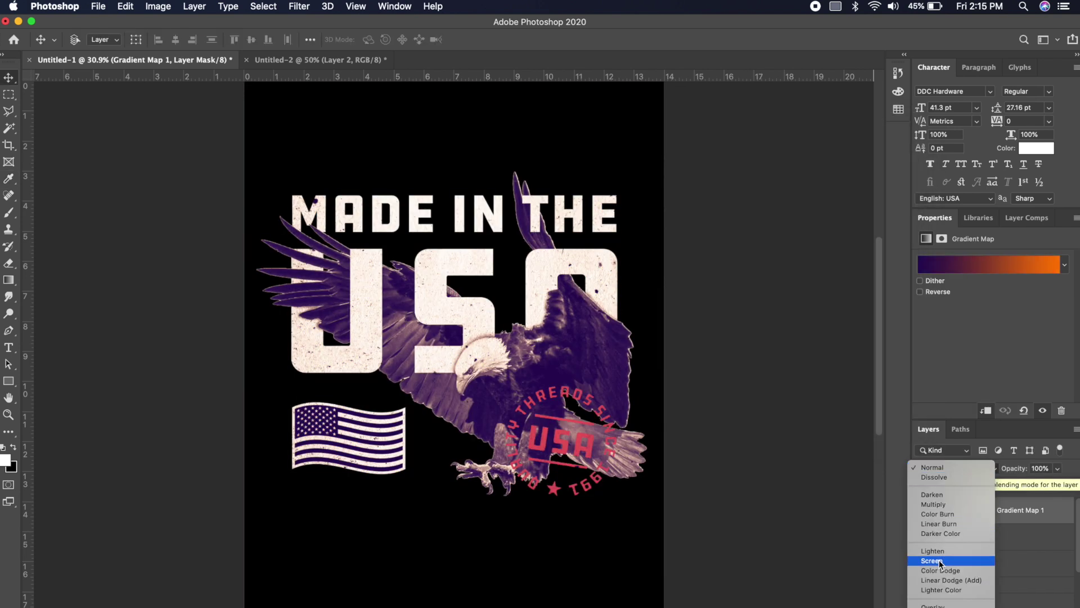
pyautogui.click(940, 561)
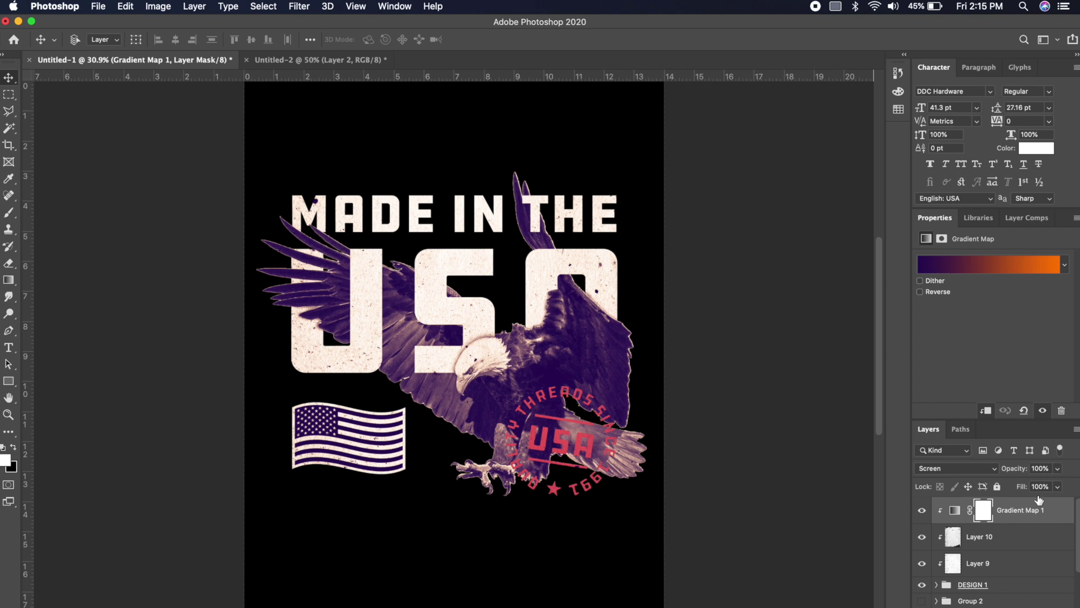
pyautogui.moveTo(1058, 470); pyautogui.dragTo(1030, 486)
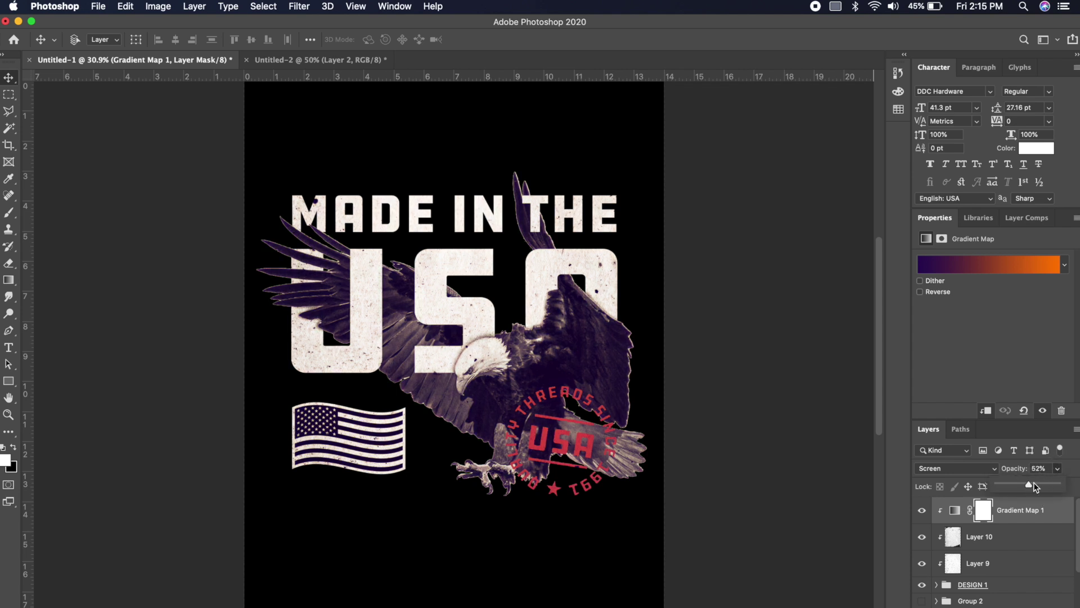